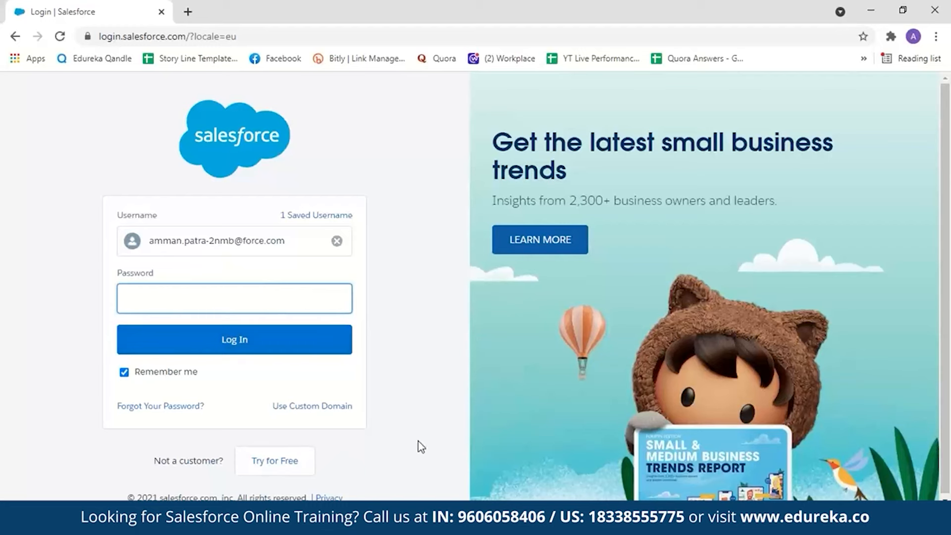
# Review the 30-day Sales Cloud free trial signup form down to its submission area and return to the login page.
pyautogui.click(286, 467)
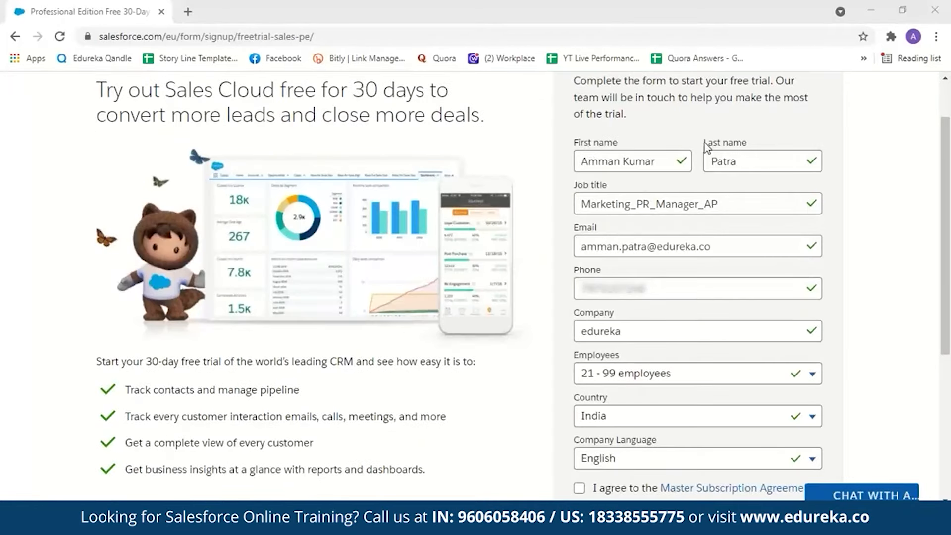
pyautogui.moveTo(949, 289); pyautogui.dragTo(949, 318)
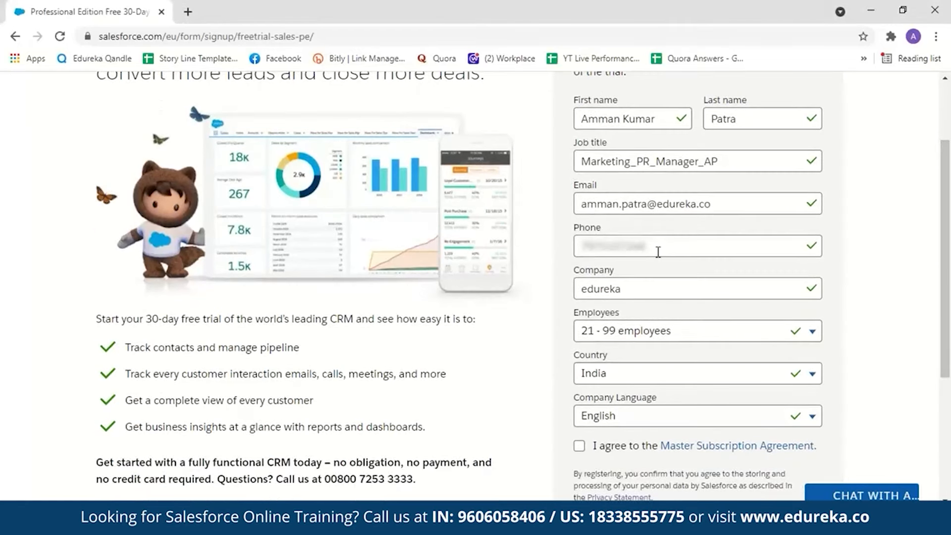
pyautogui.moveTo(946, 337); pyautogui.dragTo(946, 390)
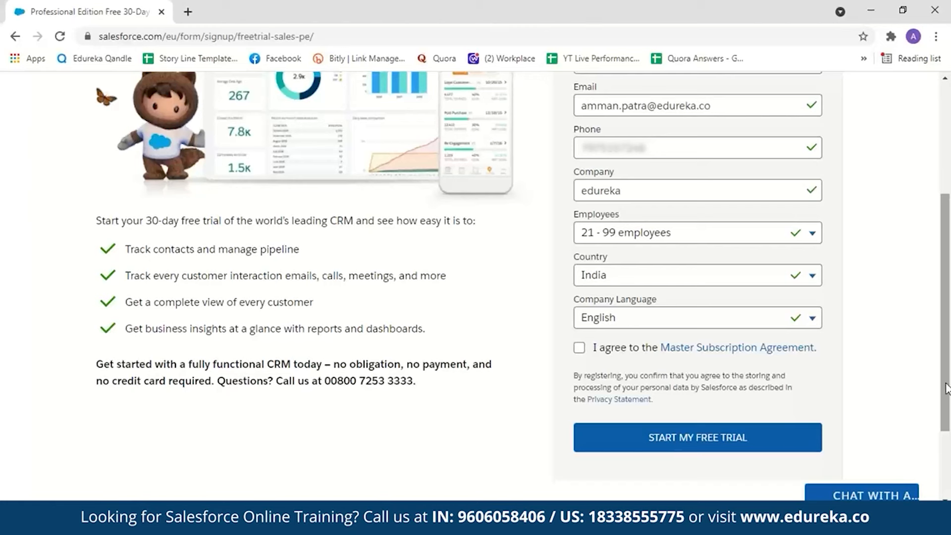
pyautogui.click(18, 37)
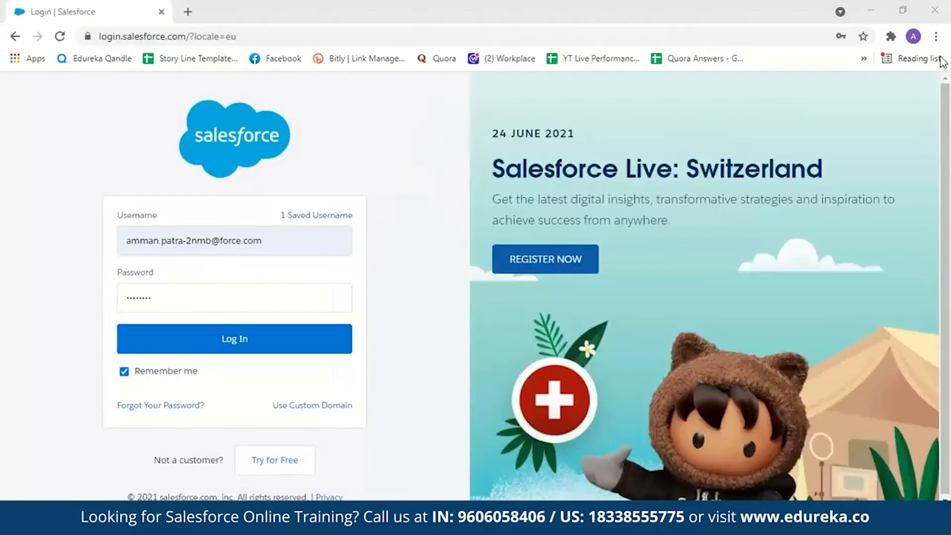
# Log in to the Salesforce account and postpone the mobile phone registration.
pyautogui.click(293, 338)
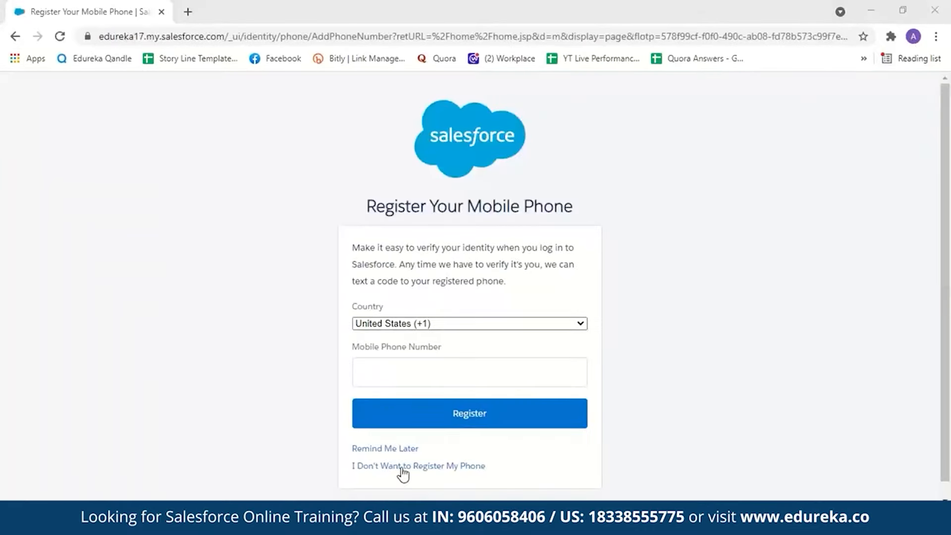
pyautogui.click(395, 448)
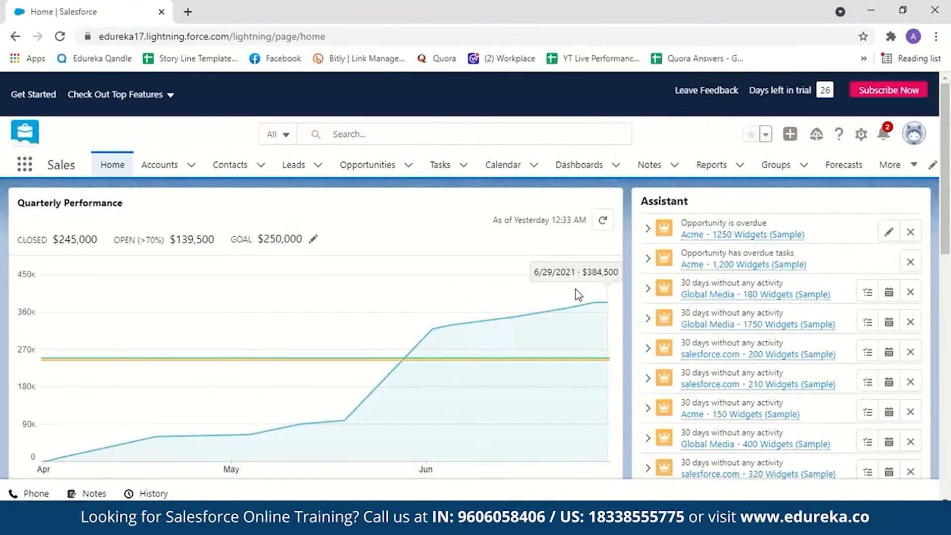
# Switch to Salesforce Classic, look over its home page, and return to Lightning Experience.
pyautogui.click(907, 143)
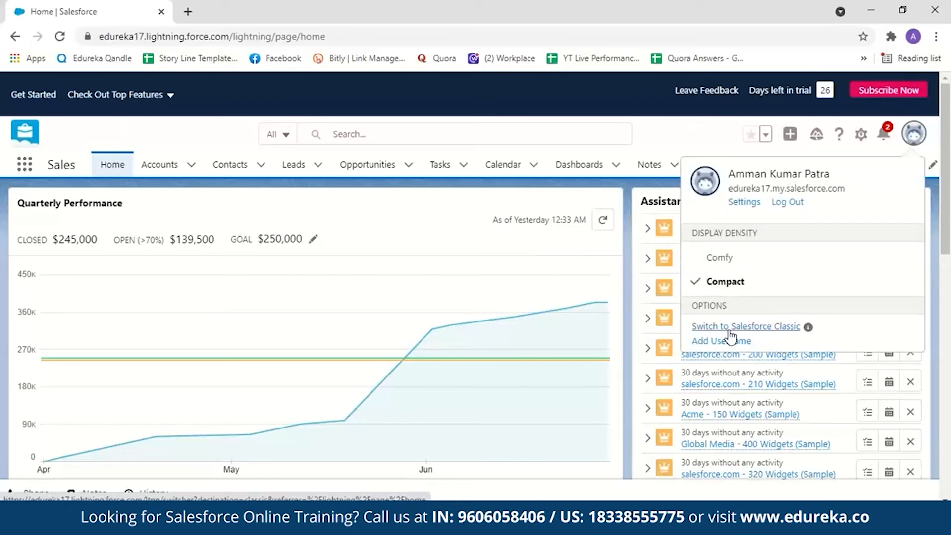
pyautogui.click(729, 331)
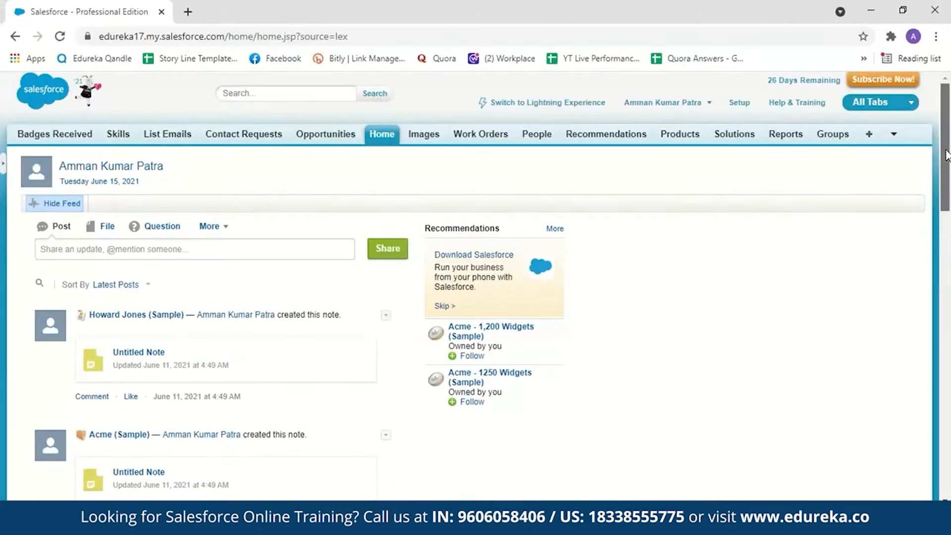
pyautogui.moveTo(946, 155); pyautogui.dragTo(949, 134)
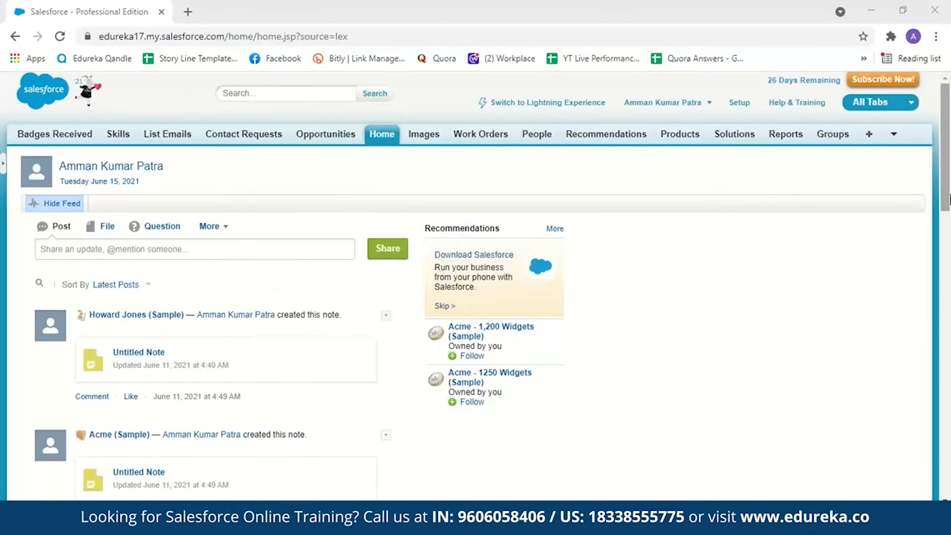
pyautogui.click(533, 110)
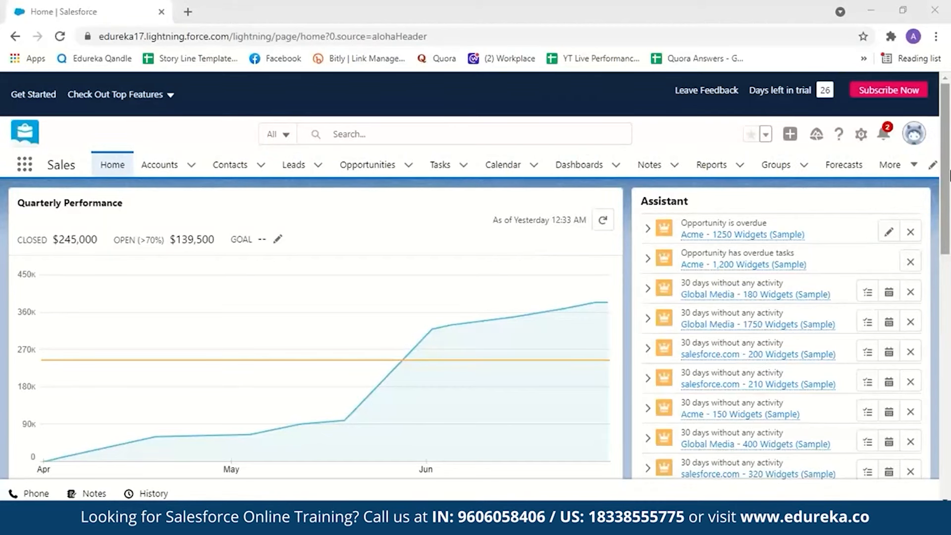
# Try moving Accounts below Tasks in the Sales app navigation items, and discard the change.
pyautogui.click(932, 165)
pyautogui.moveTo(194, 264); pyautogui.dragTo(204, 384)
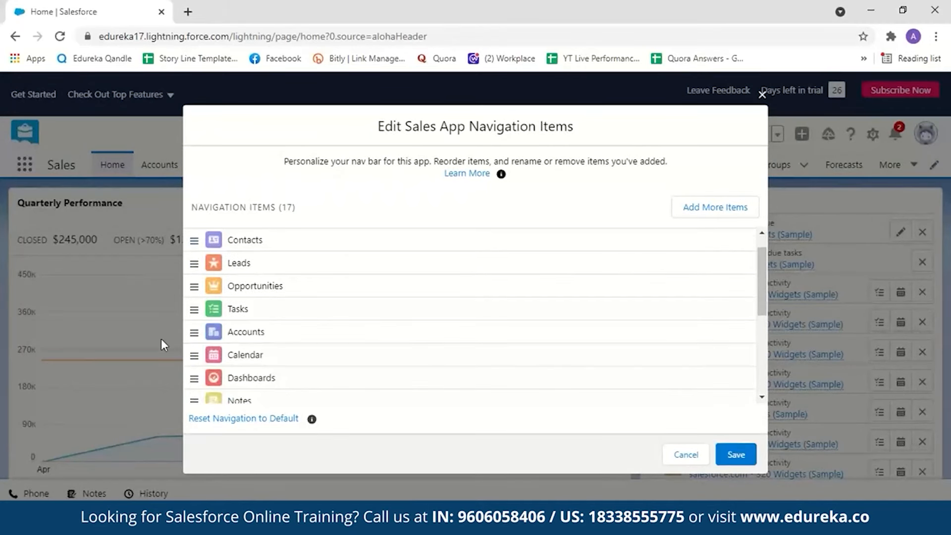
pyautogui.click(681, 457)
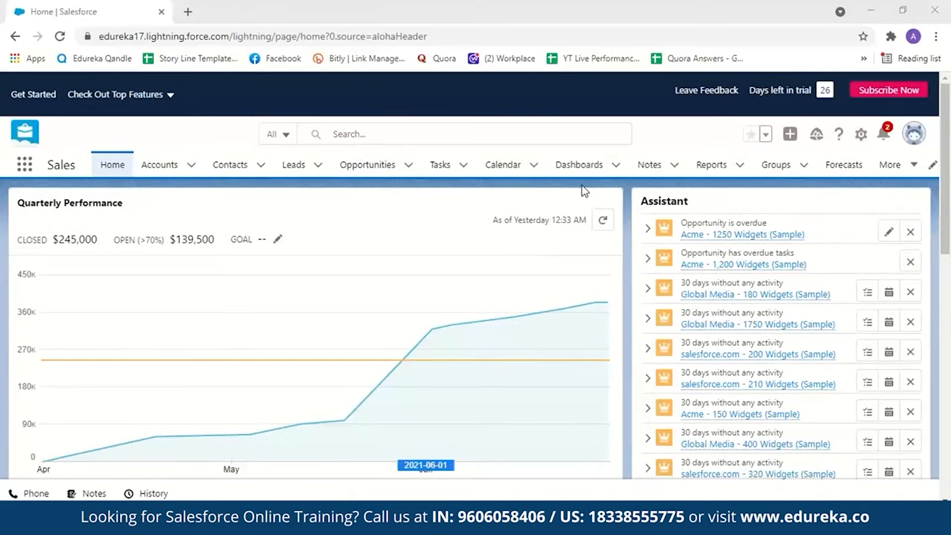
# Switch to Salesforce Classic and display the opportunities in the Closing This Month view.
pyautogui.click(914, 133)
pyautogui.click(747, 327)
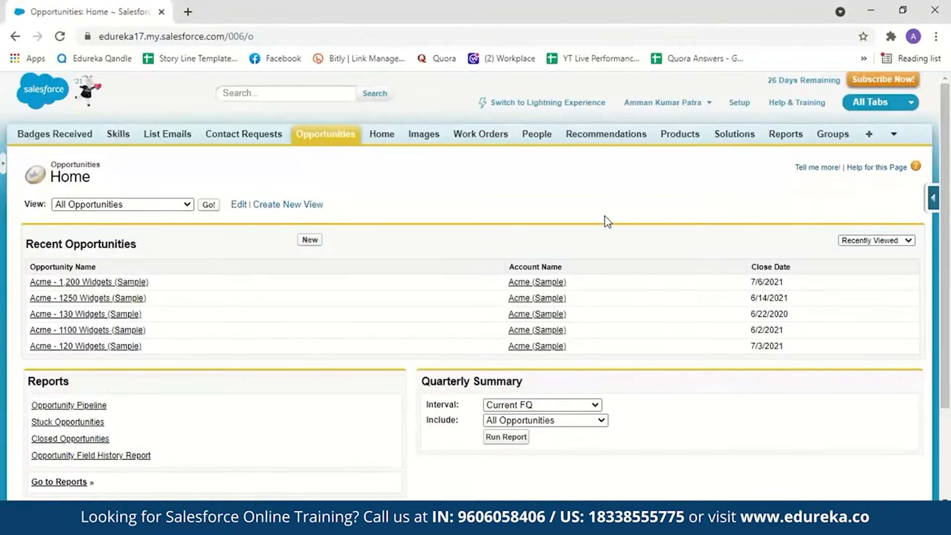
pyautogui.rightClick(949, 153)
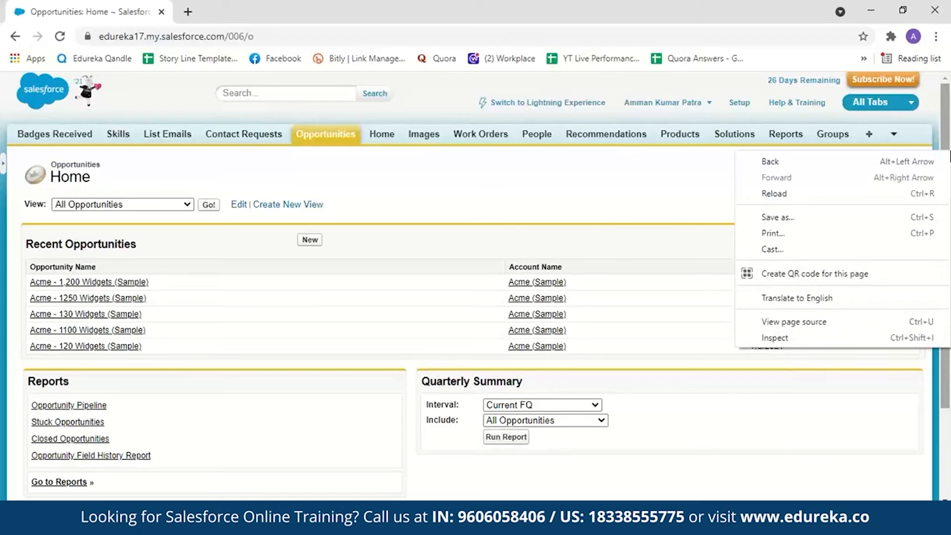
pyautogui.click(950, 157)
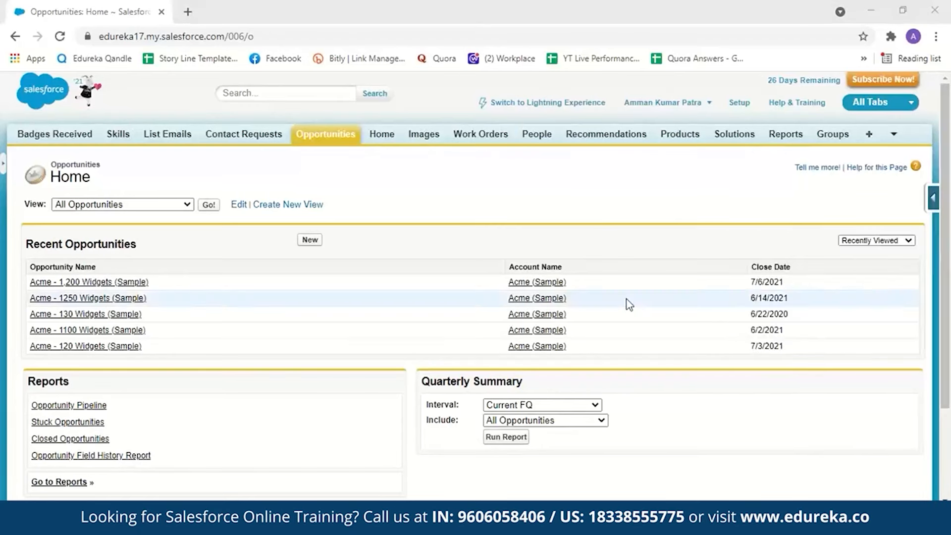
pyautogui.click(187, 204)
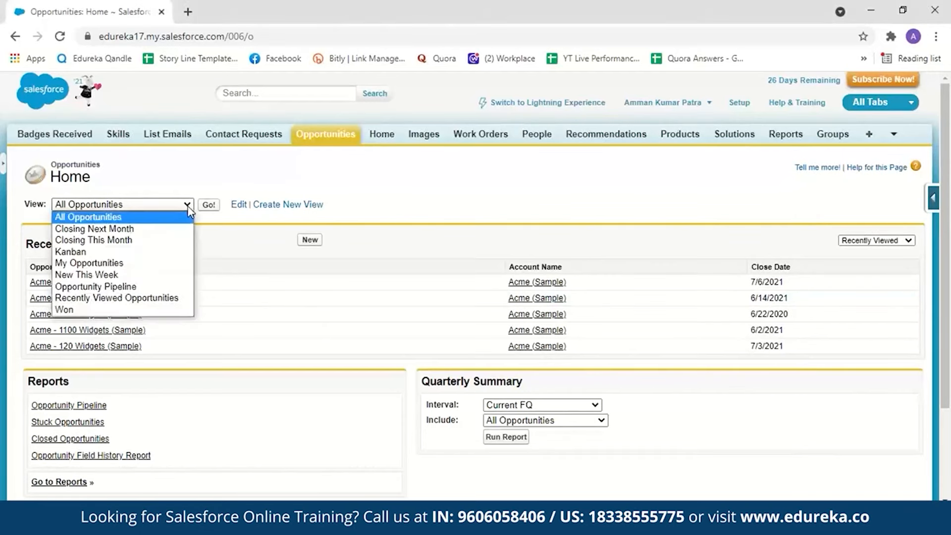
pyautogui.click(169, 241)
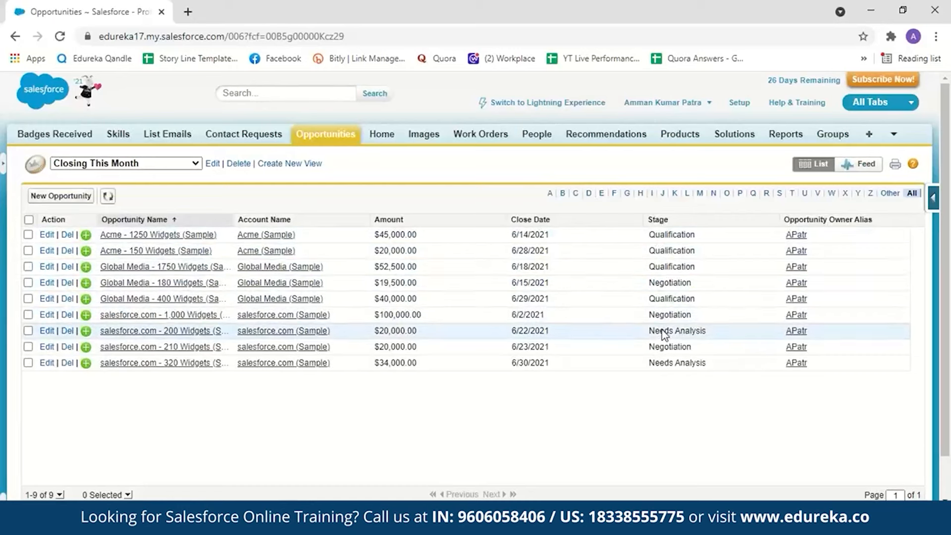
# Open the Acme - 1250 Widgets (Sample) opportunity and show its Opportunity Detail section.
pyautogui.click(197, 236)
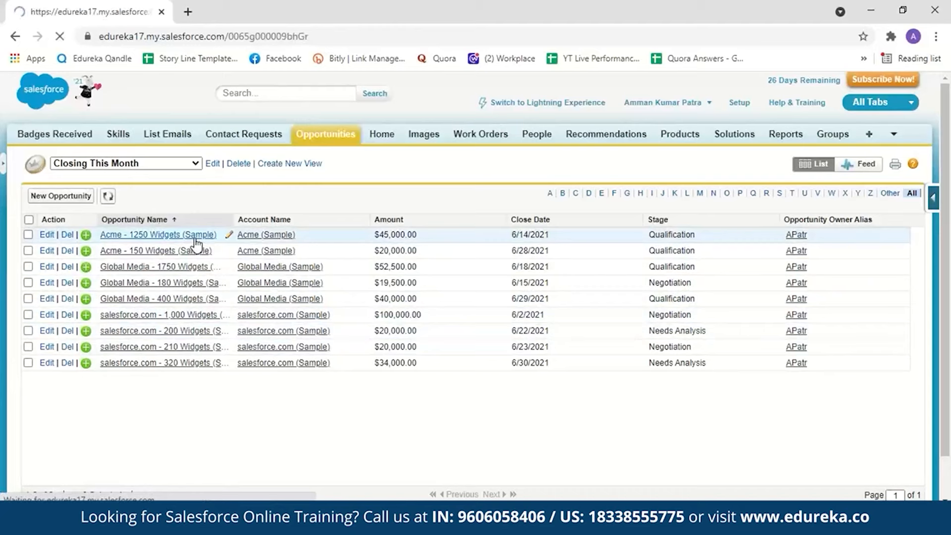
pyautogui.moveTo(947, 140); pyautogui.dragTo(950, 164)
pyautogui.scroll(-7, 724, 193)
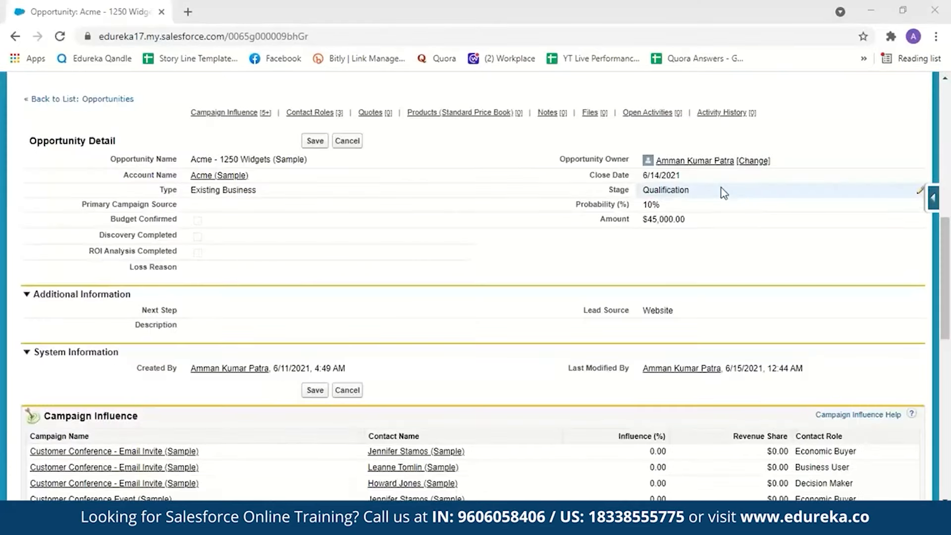
# Examine the Stage choices available for the opportunity and close the Dependent Fields dialog without changes.
pyautogui.click(921, 194)
pyautogui.click(473, 195)
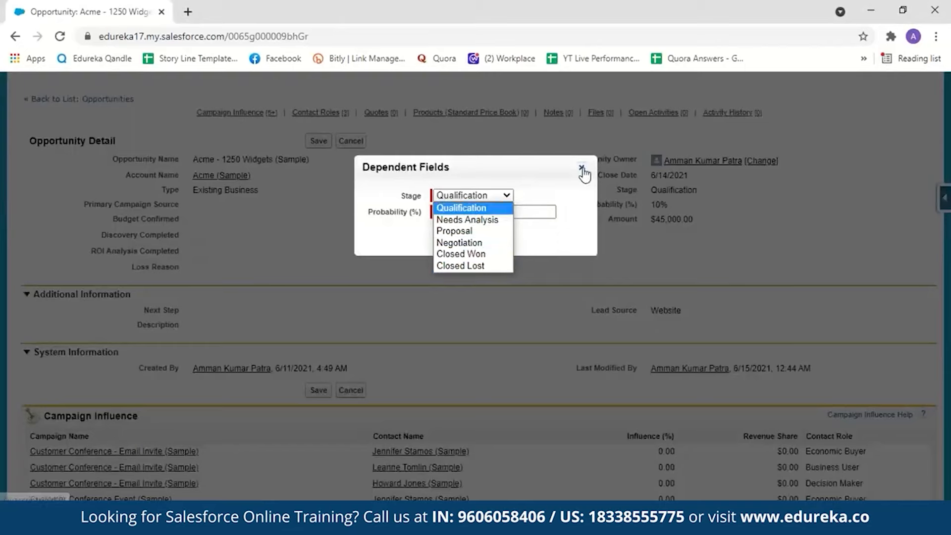
pyautogui.click(582, 168)
pyautogui.scroll(10, 558, 108)
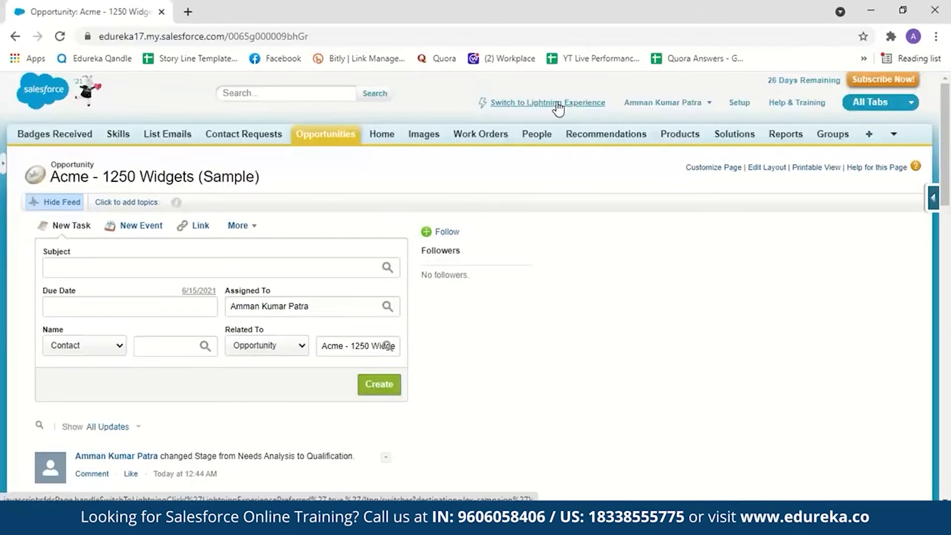
# Switch the Acme - 1250 Widgets (Sample) opportunity to Lightning Experience and mark its Qualification stage as complete.
pyautogui.click(558, 106)
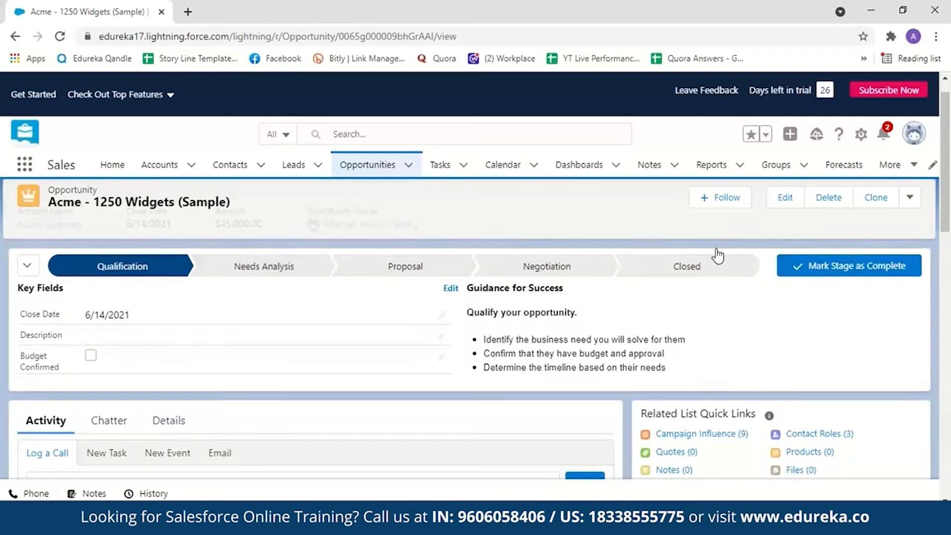
pyautogui.click(787, 266)
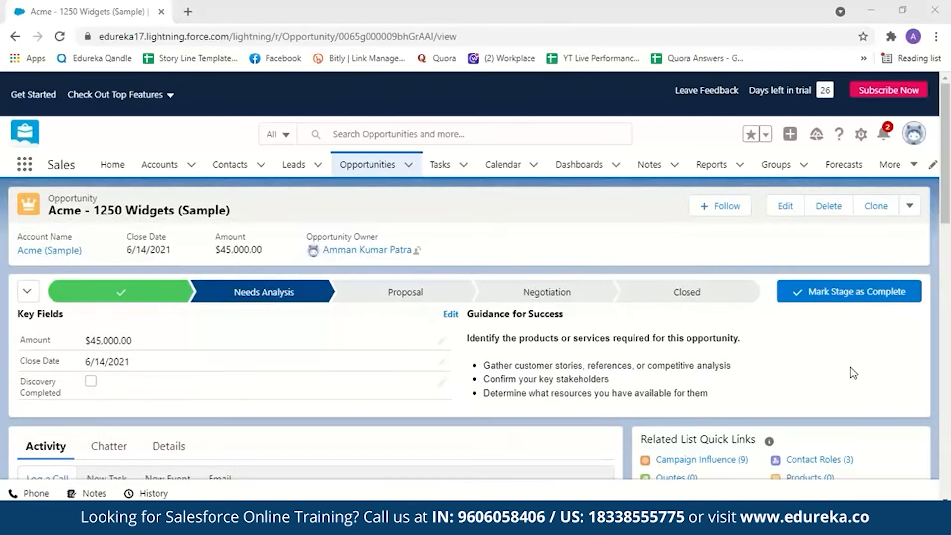
# Display the recently viewed opportunities as a Kanban board and move Acme - 1,200 Widgets (Sample) from Needs Analysis to Proposal.
pyautogui.click(369, 166)
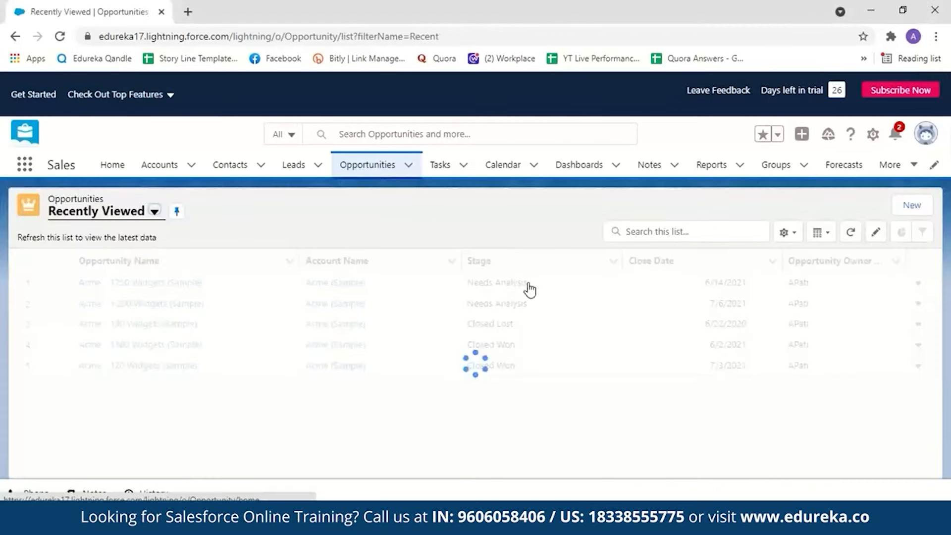
pyautogui.click(830, 239)
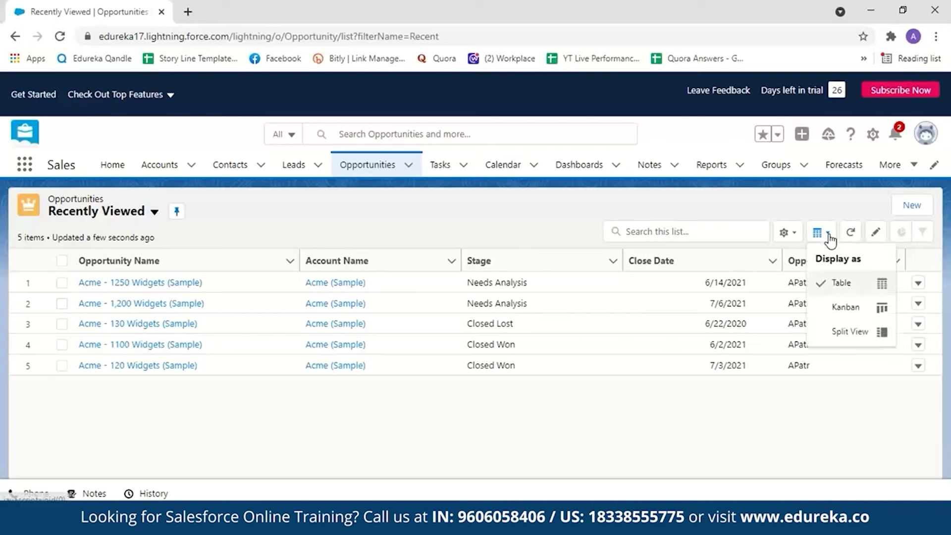
pyautogui.click(837, 308)
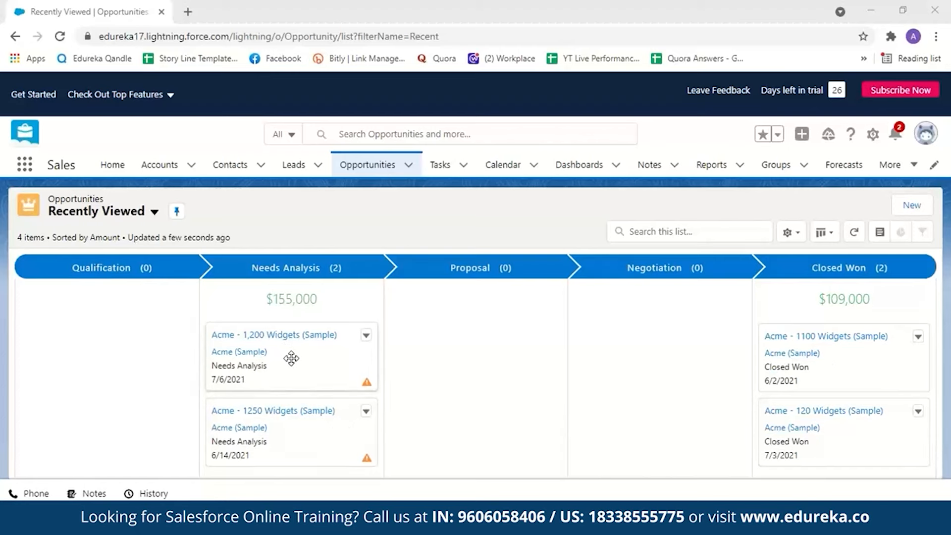
pyautogui.moveTo(291, 358); pyautogui.dragTo(429, 346)
pyautogui.moveTo(405, 342); pyautogui.dragTo(403, 335)
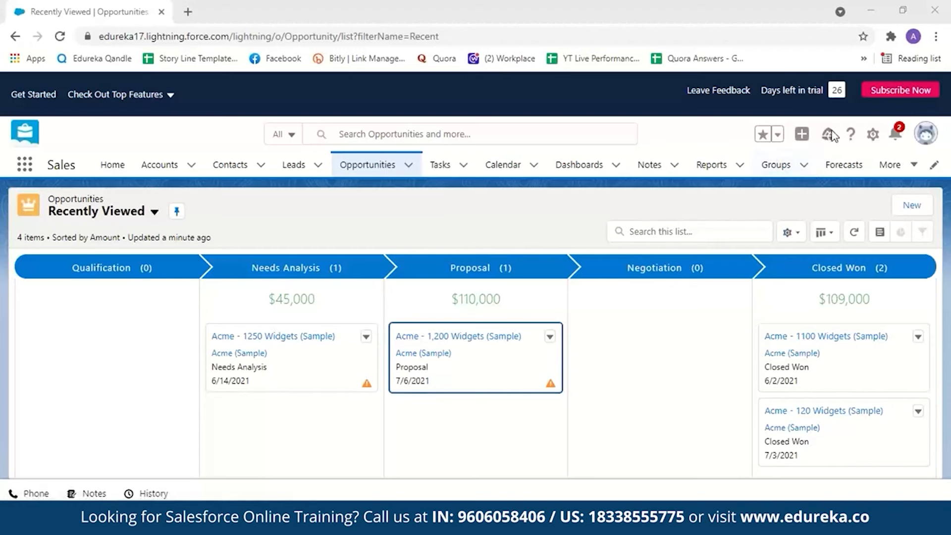
# Open Salesforce Setup and go to the Lightning App Builder under User Interface.
pyautogui.click(867, 140)
pyautogui.click(845, 178)
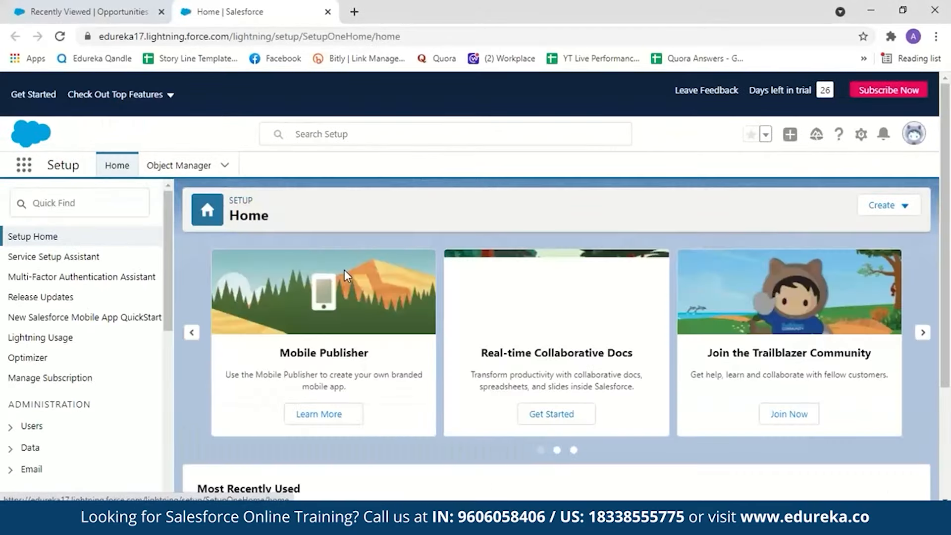
pyautogui.moveTo(167, 279); pyautogui.dragTo(173, 408)
pyautogui.click(29, 336)
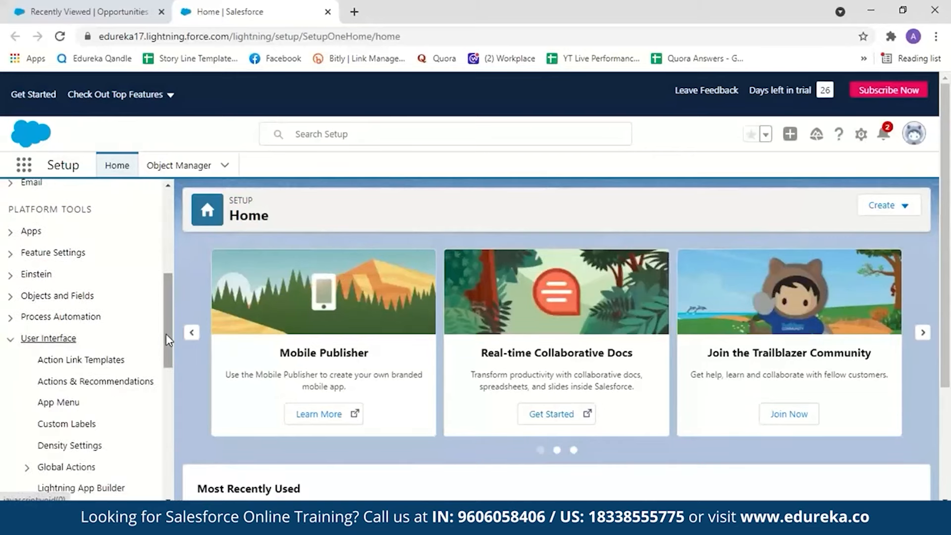
pyautogui.moveTo(165, 334); pyautogui.dragTo(169, 357)
pyautogui.scroll(-1, 148, 377)
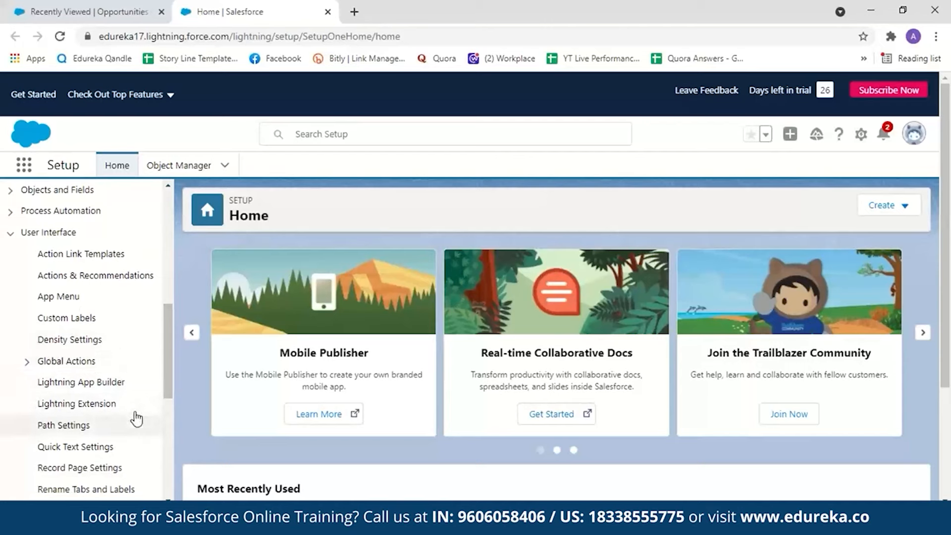
pyautogui.click(80, 387)
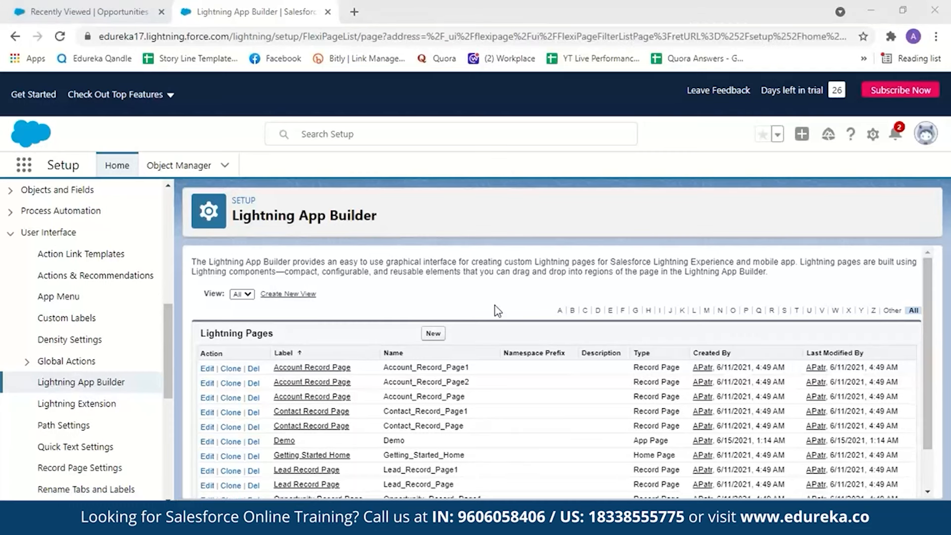
# Start a new Lightning page, preview the other page types, and choose App Page as its type.
pyautogui.click(430, 337)
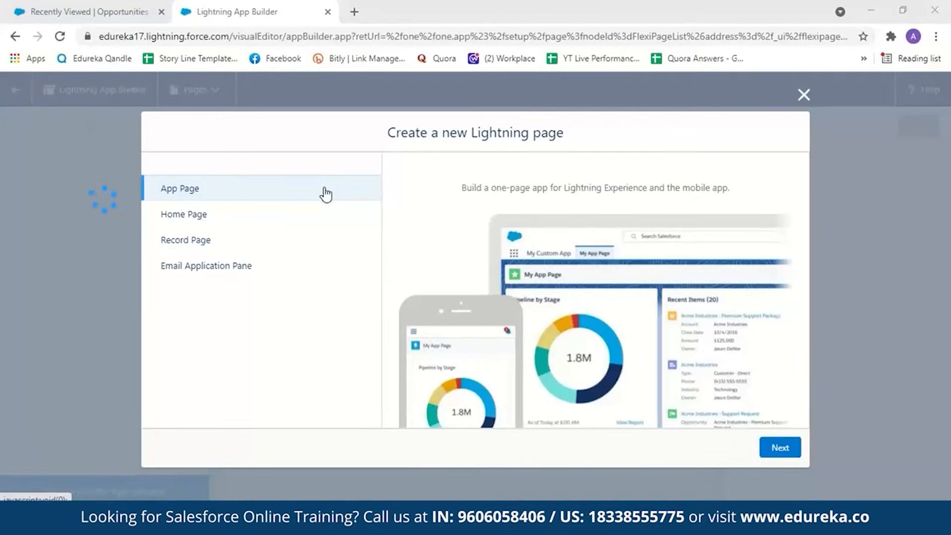
pyautogui.click(322, 216)
pyautogui.click(310, 241)
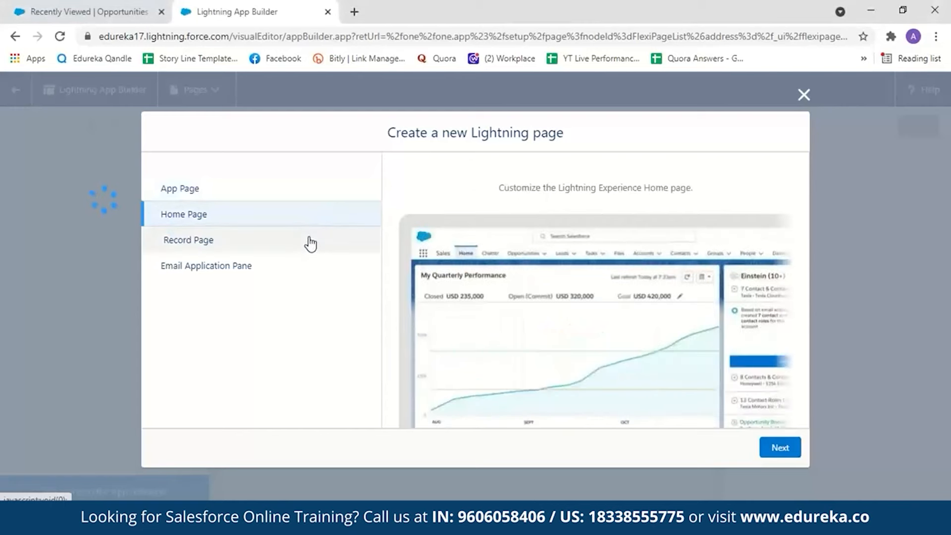
pyautogui.click(305, 263)
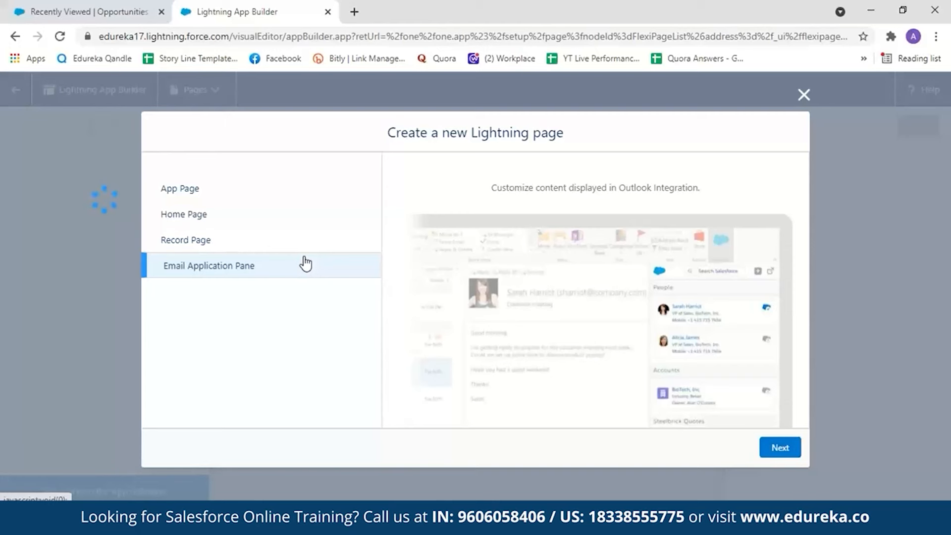
pyautogui.click(300, 188)
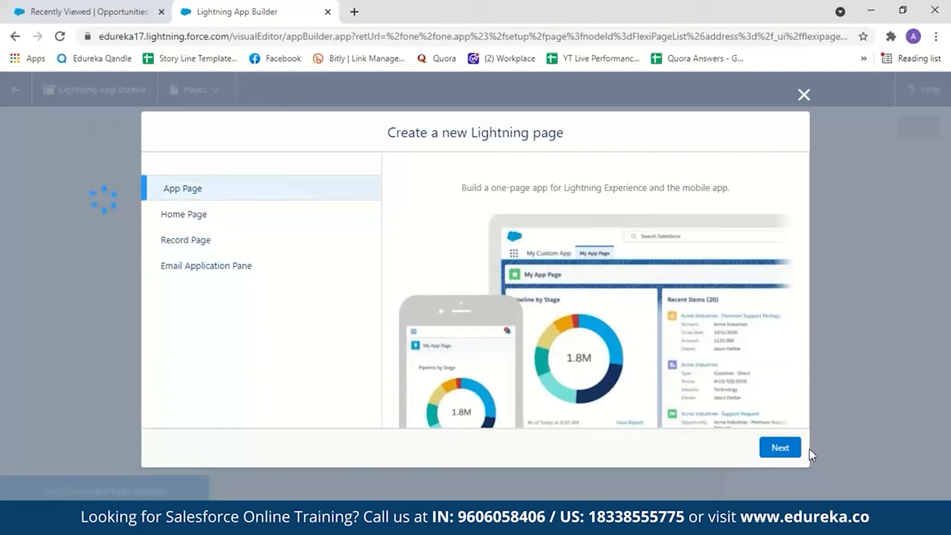
pyautogui.click(780, 447)
# Label the new Lightning page AppDemo and continue to the template selection.
pyautogui.click(577, 223)
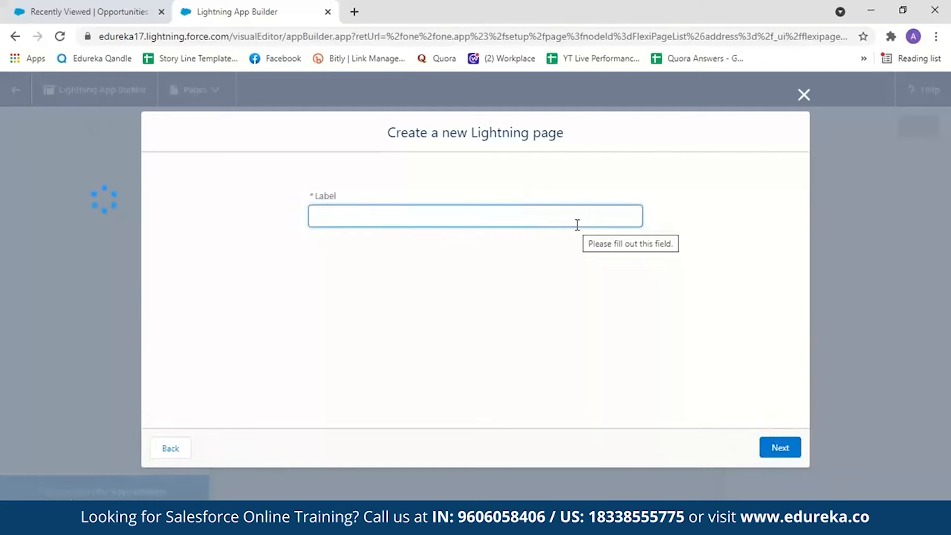
pyautogui.write('A')
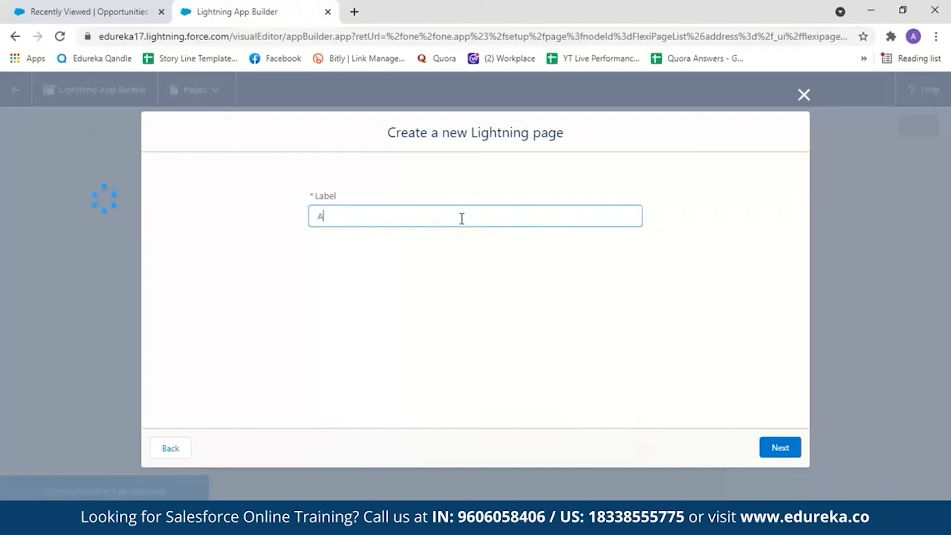
pyautogui.write('ppDemo')
pyautogui.click(780, 448)
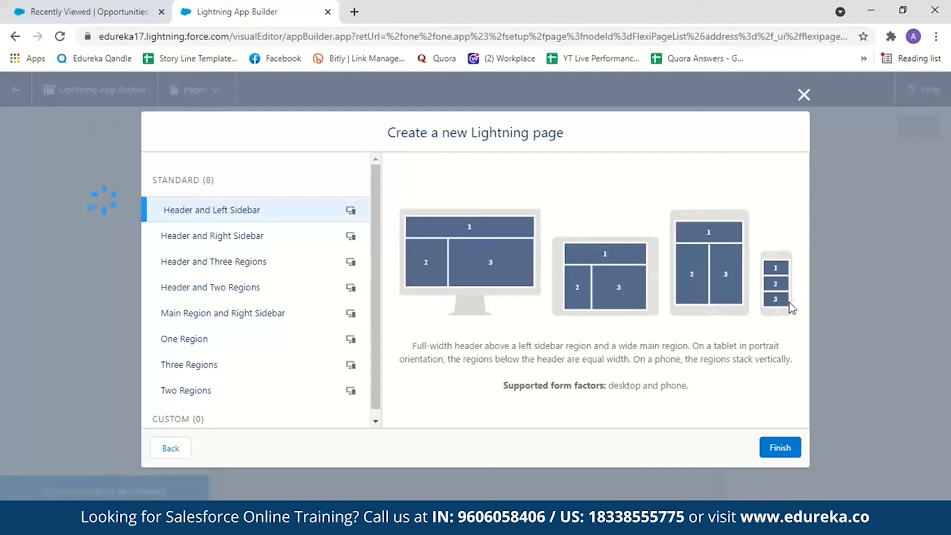
# Preview the standard page layouts and finish creating the page with the Header and Two Regions template.
pyautogui.click(270, 237)
pyautogui.click(278, 265)
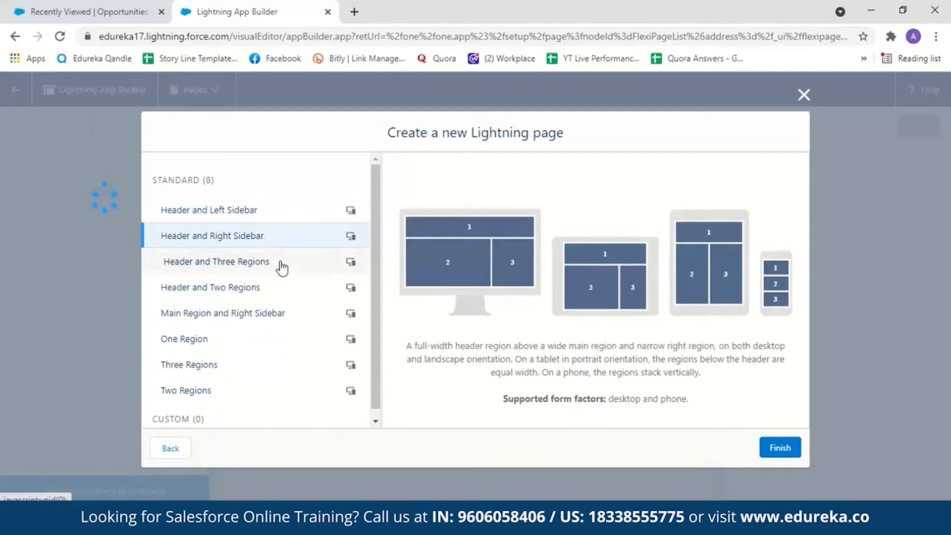
pyautogui.click(281, 289)
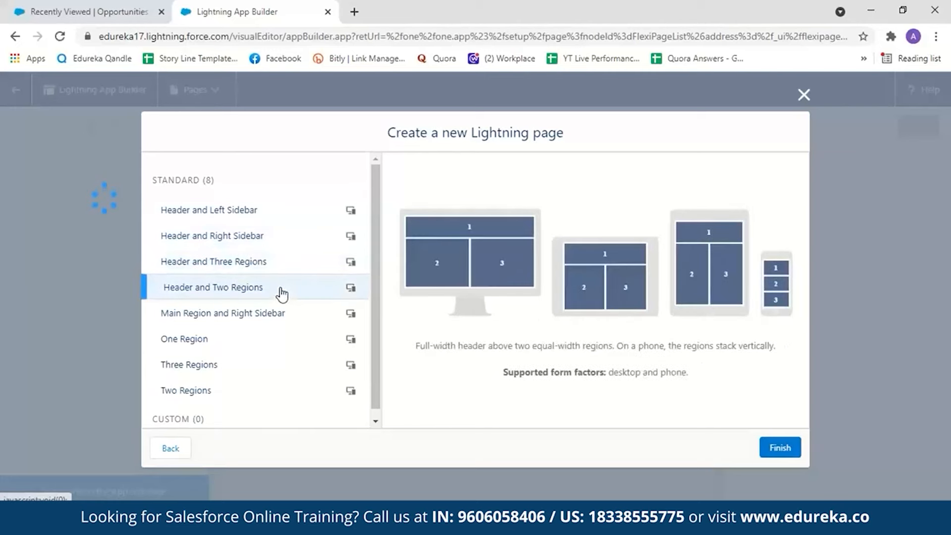
pyautogui.click(281, 313)
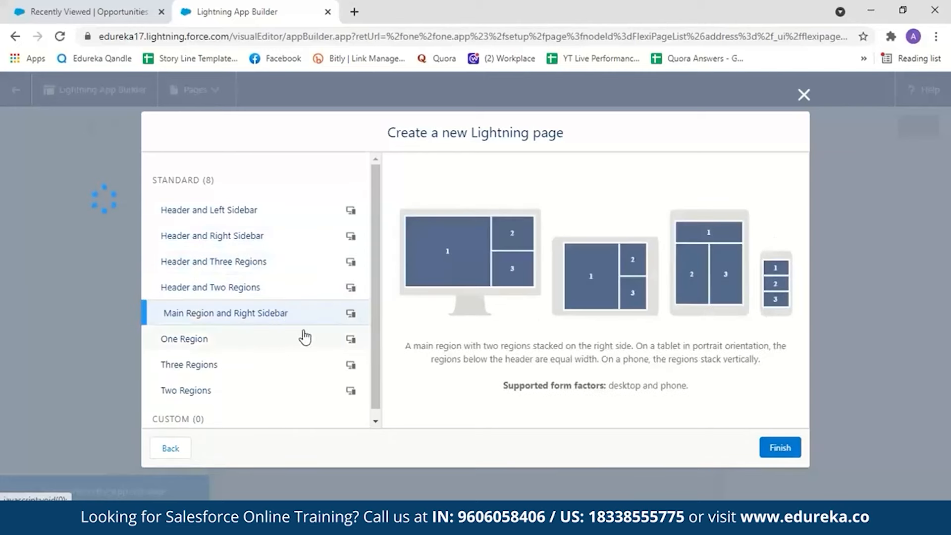
pyautogui.click(212, 347)
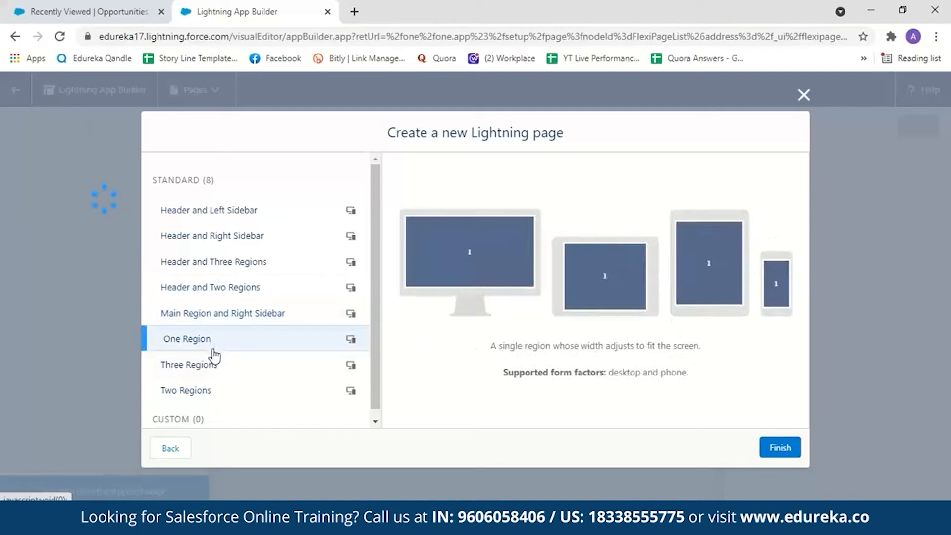
pyautogui.click(216, 371)
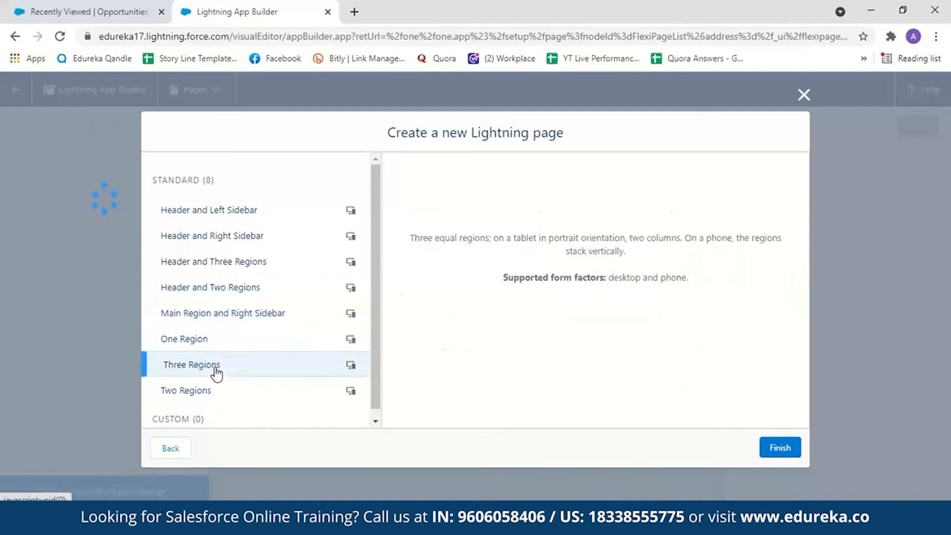
pyautogui.click(191, 396)
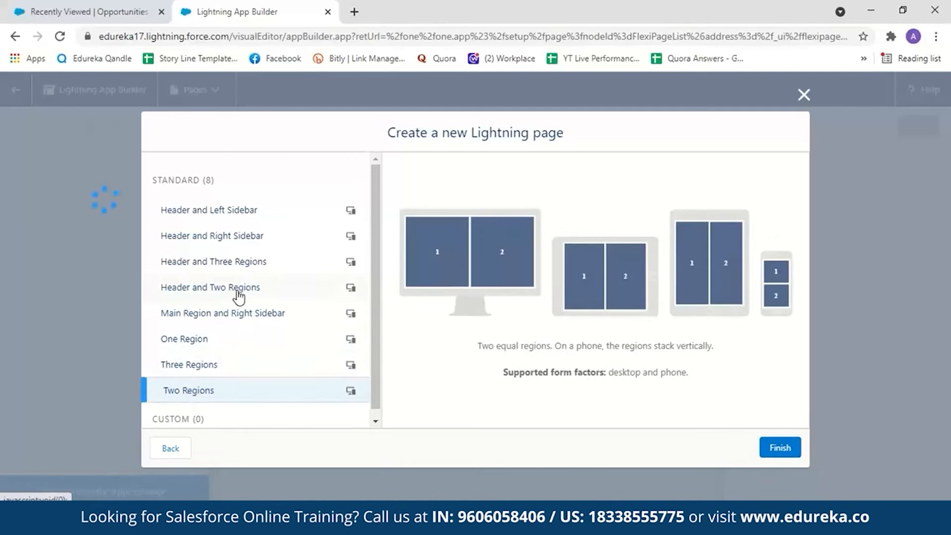
pyautogui.click(238, 292)
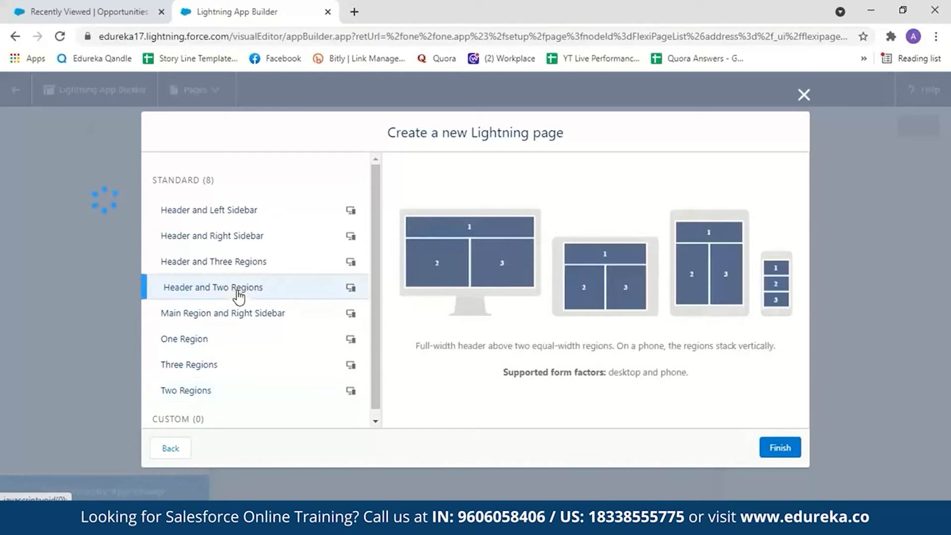
pyautogui.click(770, 452)
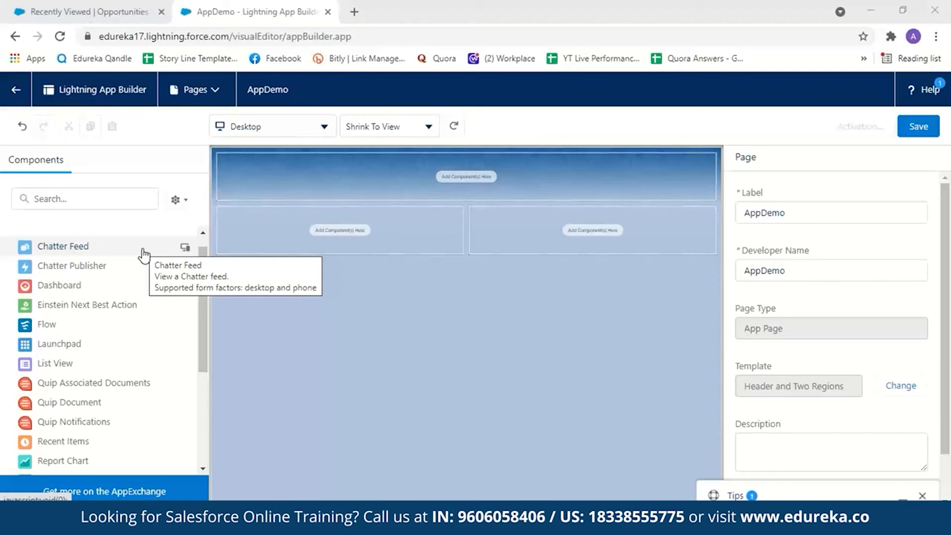
# Add a Report Chart component to the left region below the header and a Dashboard component to the right region.
pyautogui.scroll(-1, 183, 297)
pyautogui.moveTo(111, 418); pyautogui.dragTo(316, 239)
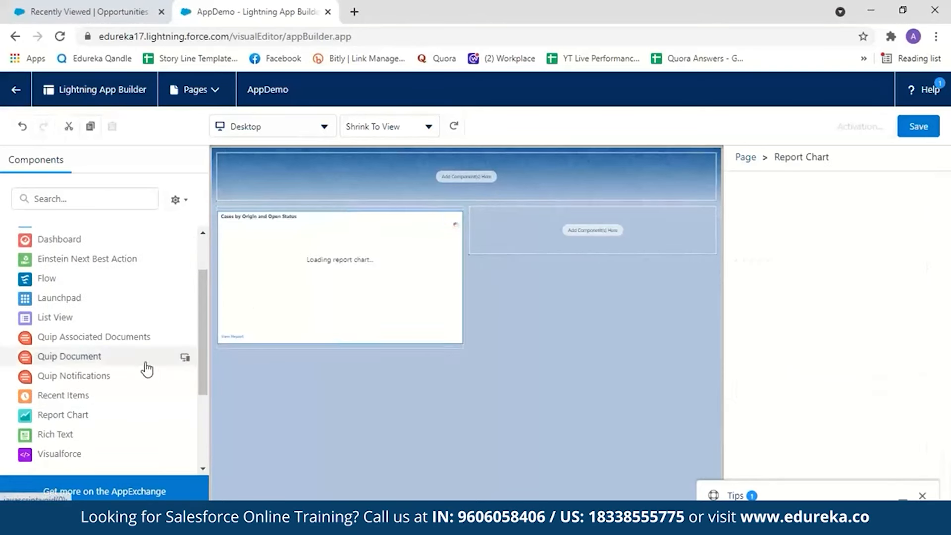
pyautogui.moveTo(202, 368); pyautogui.dragTo(203, 336)
pyautogui.moveTo(59, 302); pyautogui.dragTo(495, 235)
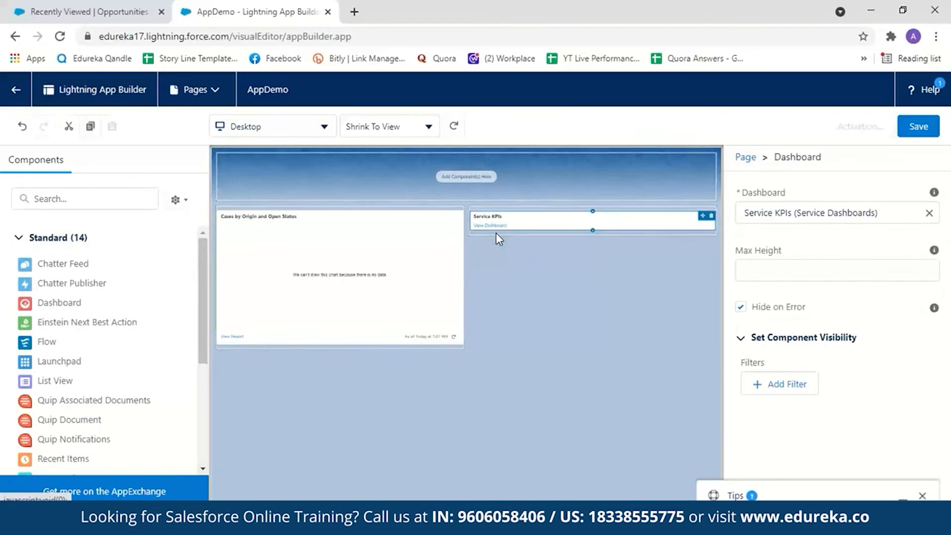
# Add a Rich Text component to the header region with the text "Welcome to Salesforce".
pyautogui.scroll(-1, 17, 306)
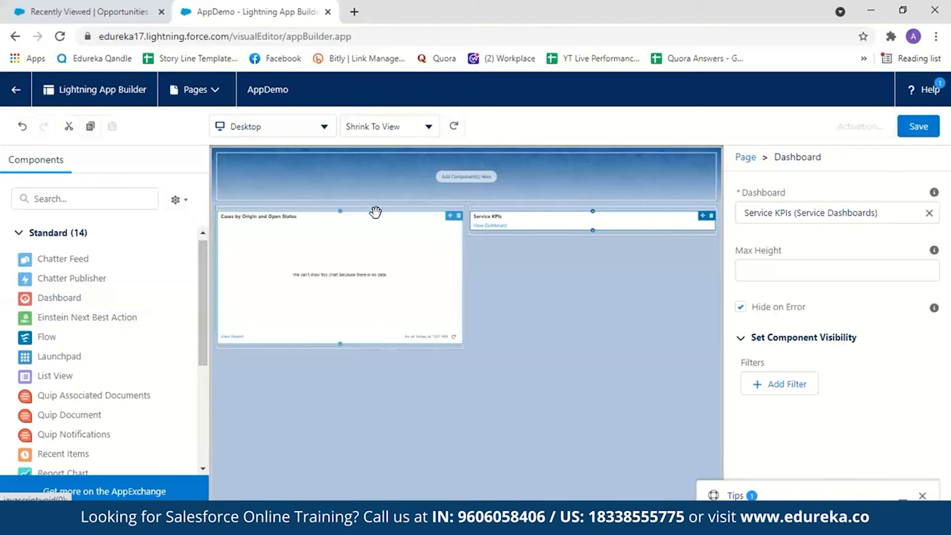
pyautogui.moveTo(204, 299); pyautogui.dragTo(209, 351)
pyautogui.moveTo(85, 389); pyautogui.dragTo(370, 176)
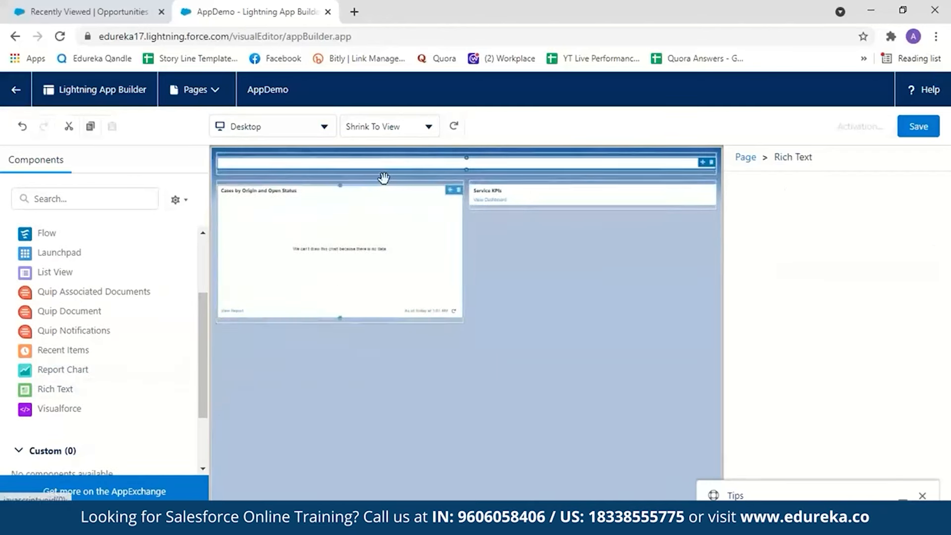
pyautogui.click(760, 317)
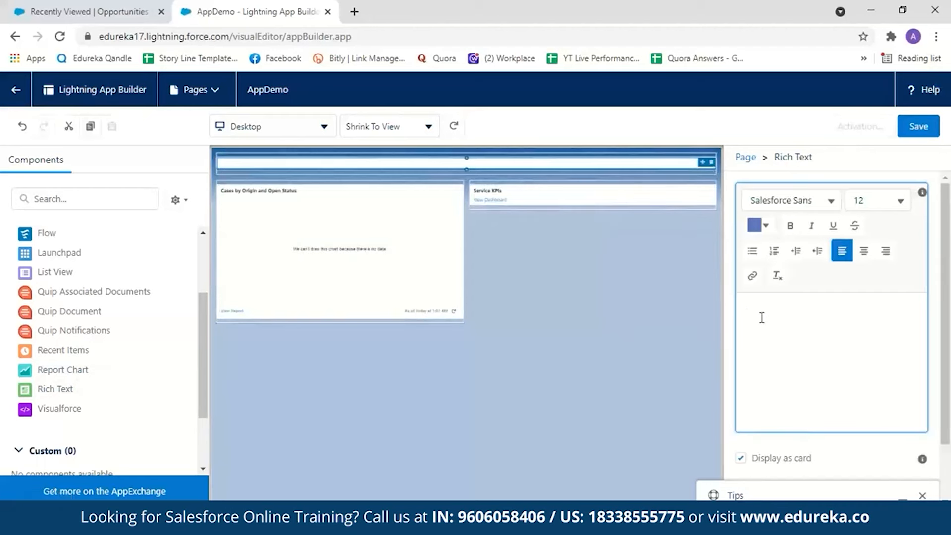
pyautogui.write('Welcome to Salesforce')
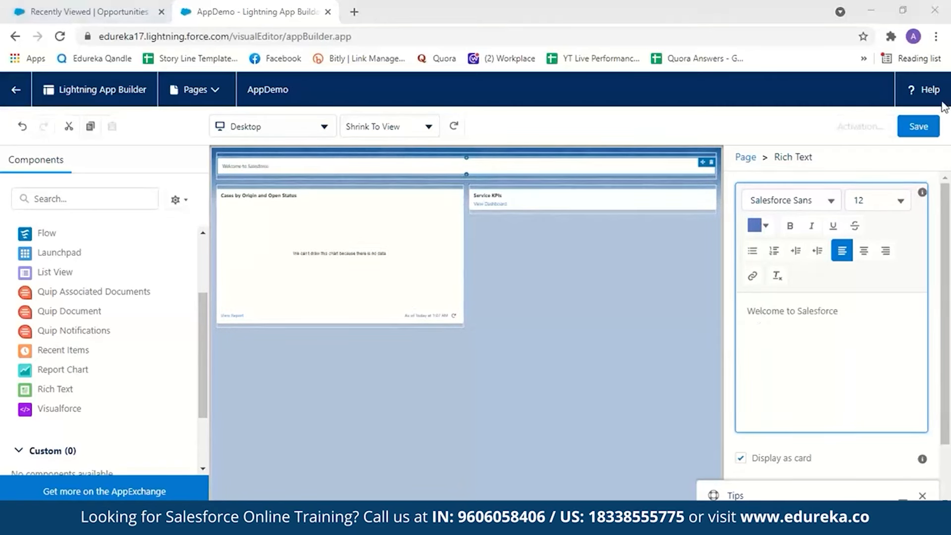
# Delete the Report Chart from the left region and add a Report Chart component there again.
pyautogui.moveTo(436, 208)
pyautogui.mouseDown()
pyautogui.moveTo(505, 235)
pyautogui.moveTo(467, 248)
pyautogui.moveTo(434, 208)
pyautogui.mouseUp()
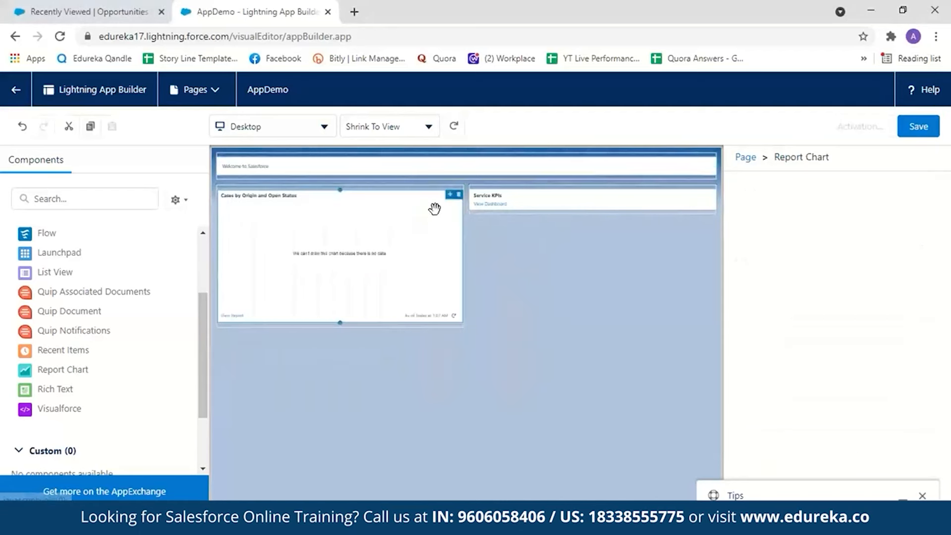
pyautogui.click(459, 194)
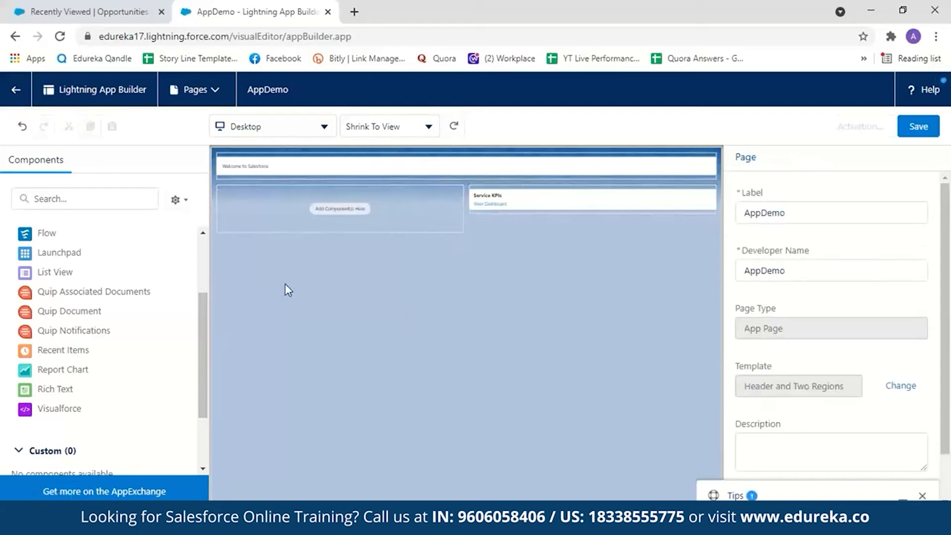
pyautogui.moveTo(149, 369); pyautogui.dragTo(295, 204)
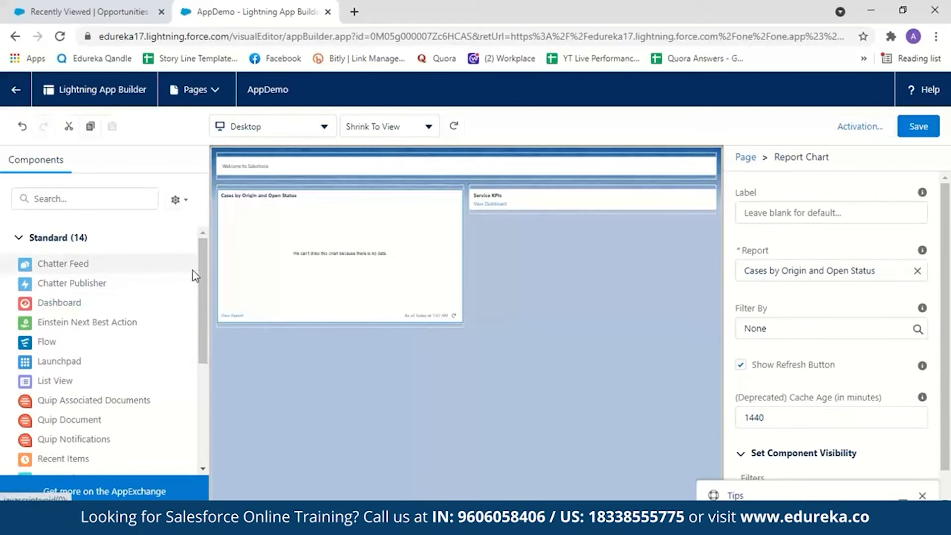
# Examine the available standard and custom components, and the Report Chart's properties including its report choices.
pyautogui.moveTo(205, 272); pyautogui.dragTo(190, 361)
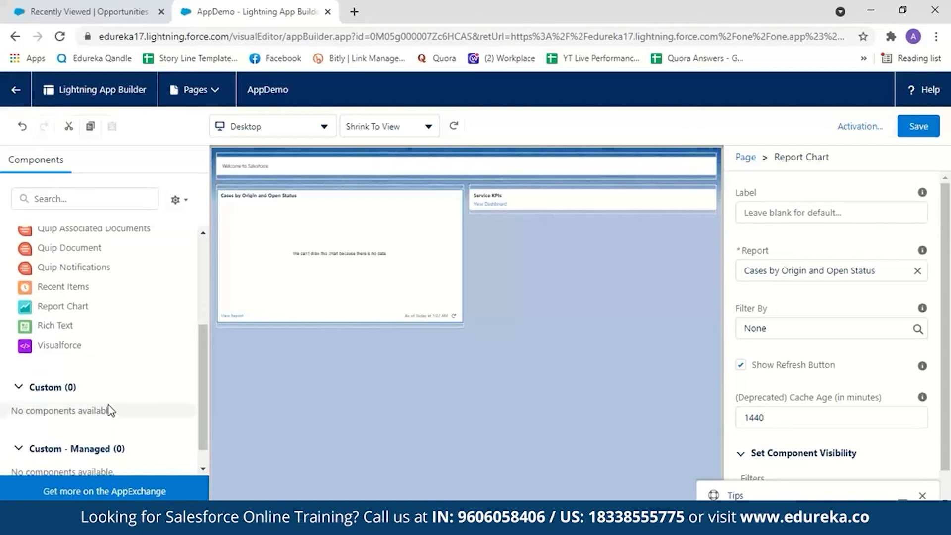
pyautogui.moveTo(202, 404); pyautogui.dragTo(198, 304)
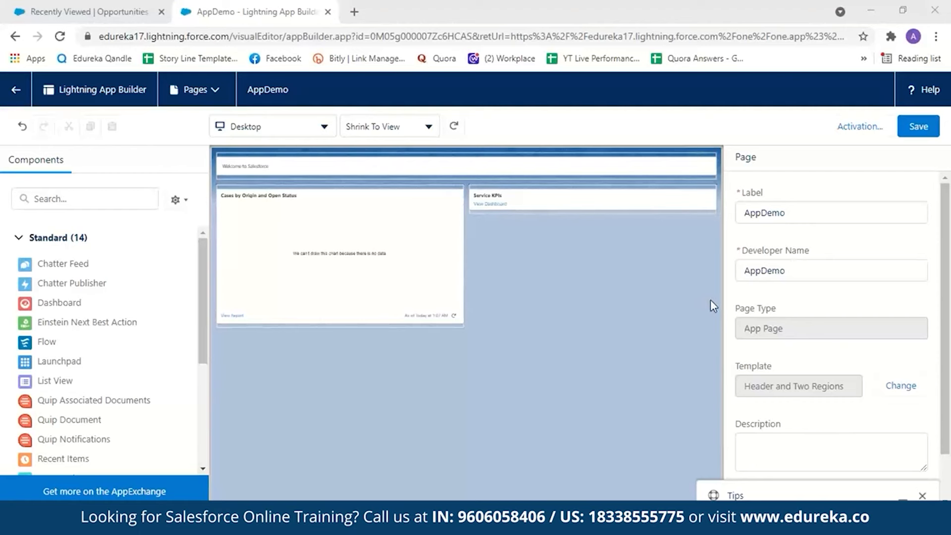
pyautogui.click(401, 289)
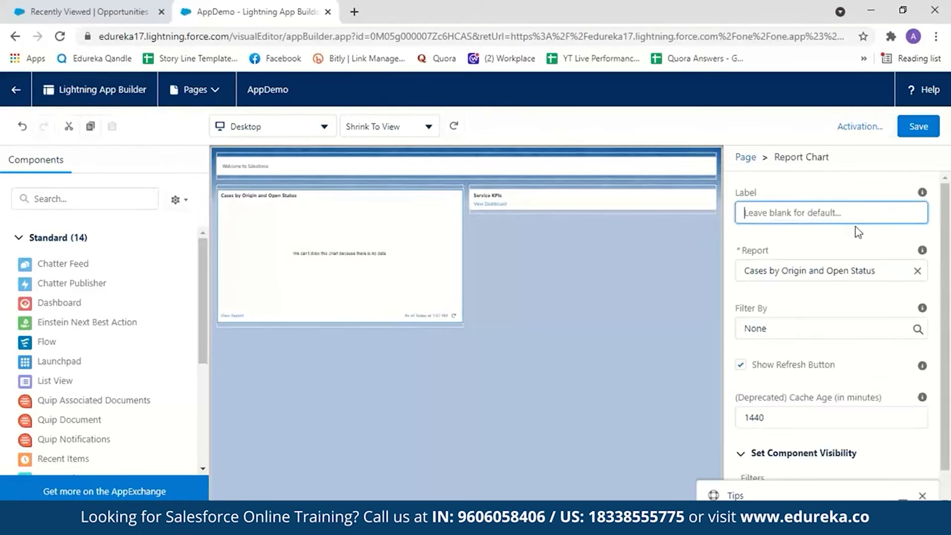
pyautogui.click(888, 270)
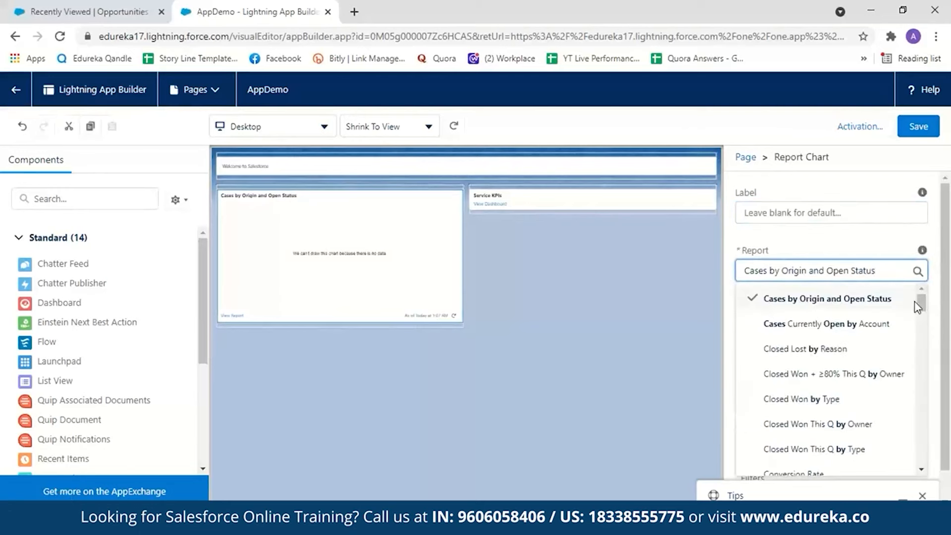
pyautogui.moveTo(923, 310)
pyautogui.mouseDown()
pyautogui.moveTo(926, 325)
pyautogui.moveTo(924, 303)
pyautogui.mouseUp()
pyautogui.scroll(-1, 839, 323)
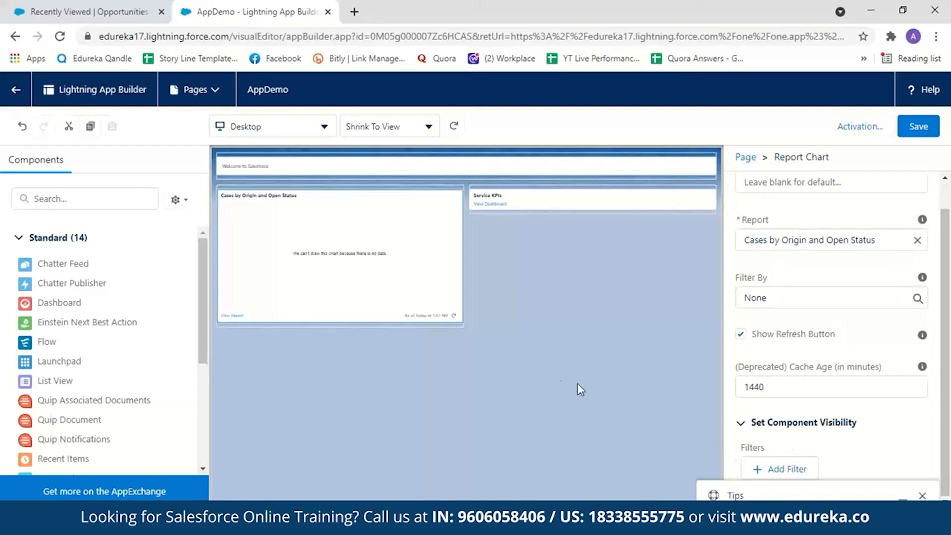
pyautogui.click(555, 369)
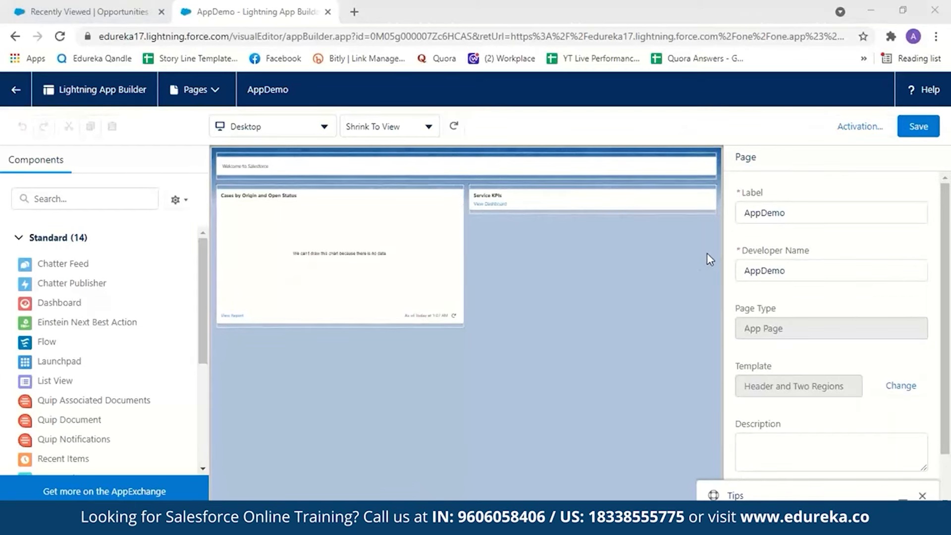
# Open the activation settings of the AppDemo page and change its icon to the yellow hexagon.
pyautogui.click(911, 130)
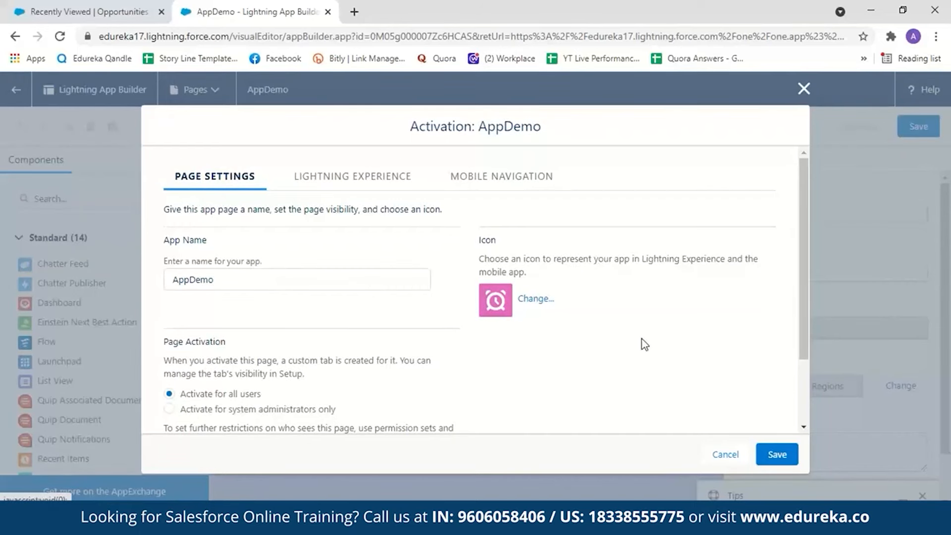
pyautogui.scroll(-3, 808, 352)
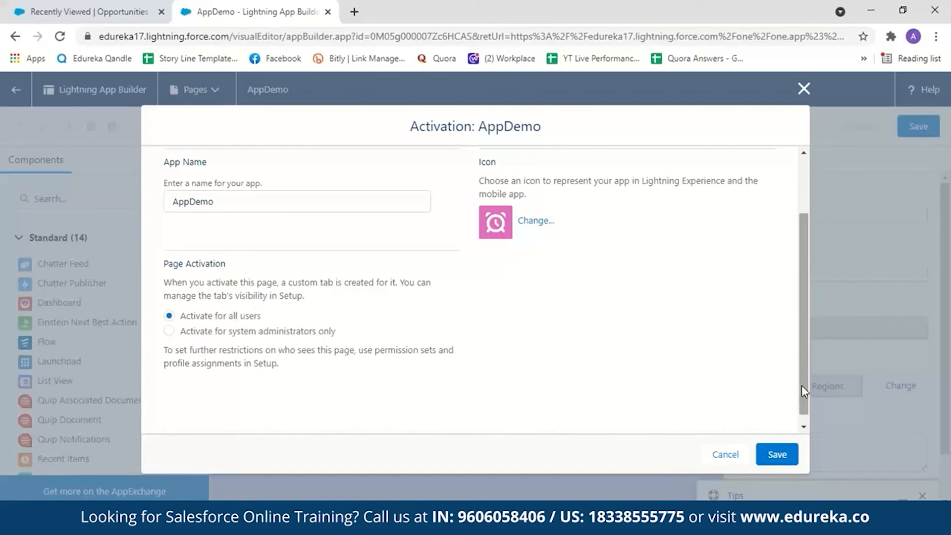
pyautogui.scroll(1, 801, 387)
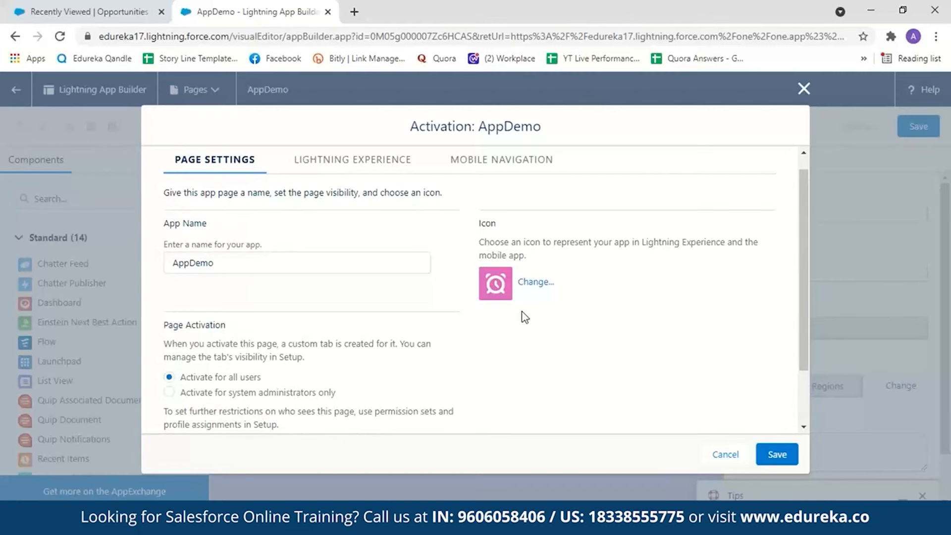
pyautogui.click(533, 282)
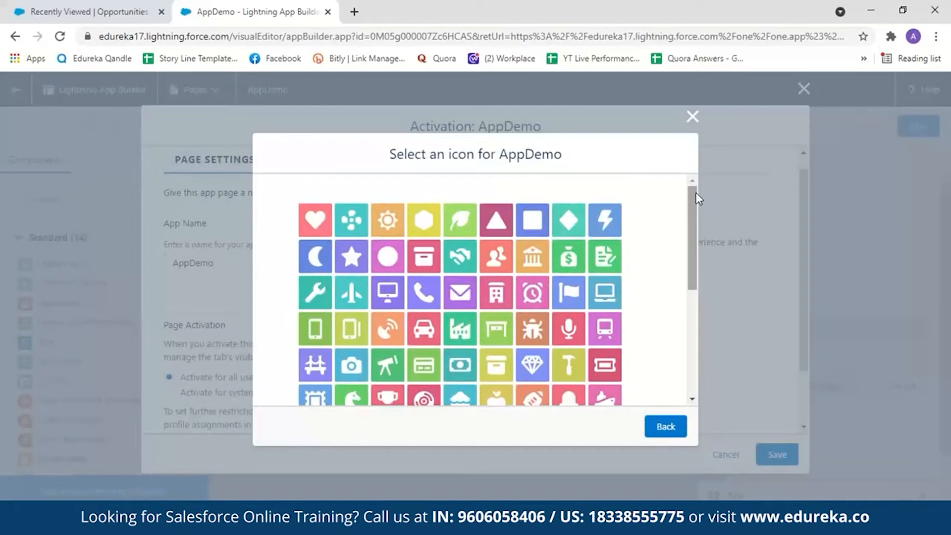
pyautogui.moveTo(692, 223); pyautogui.dragTo(673, 202)
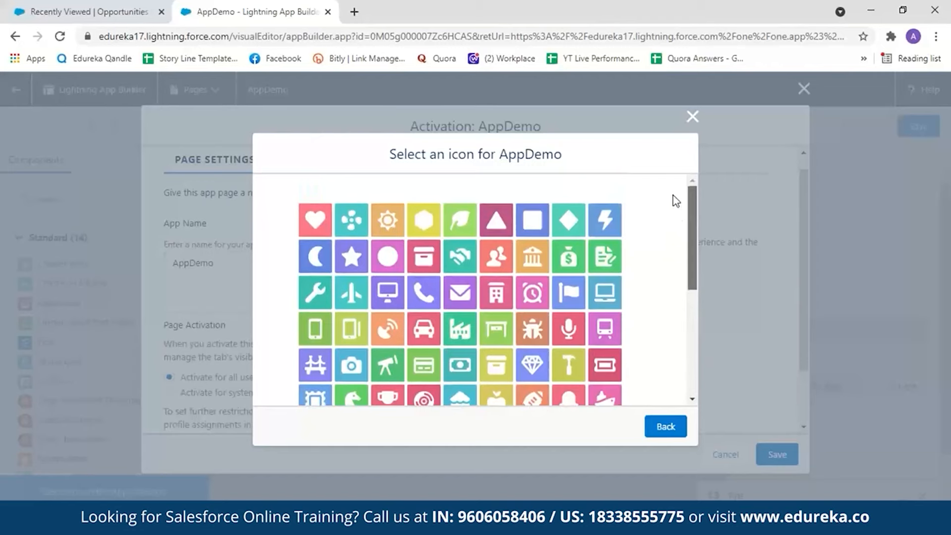
pyautogui.click(429, 219)
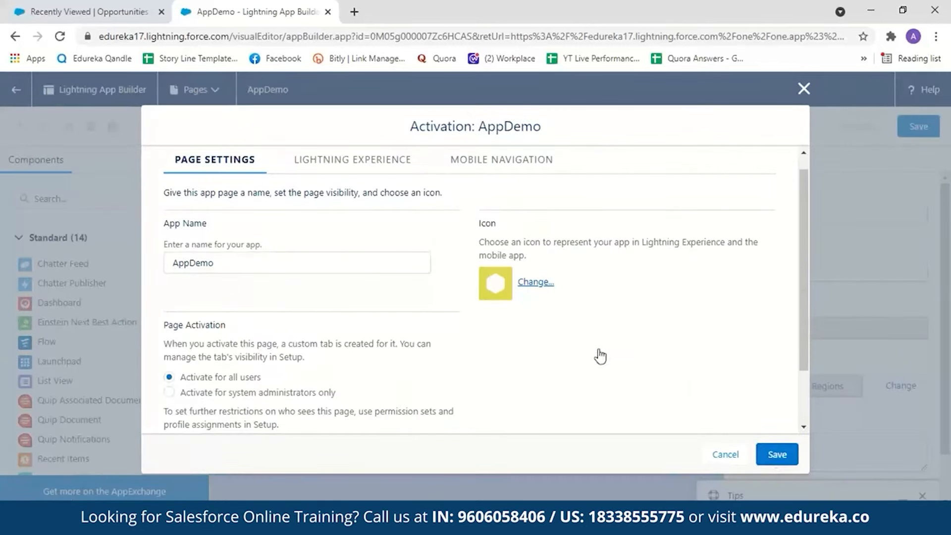
# Add the AppDemo page to the Sales Lightning app and place it directly below Home in the navigation list.
pyautogui.click(352, 165)
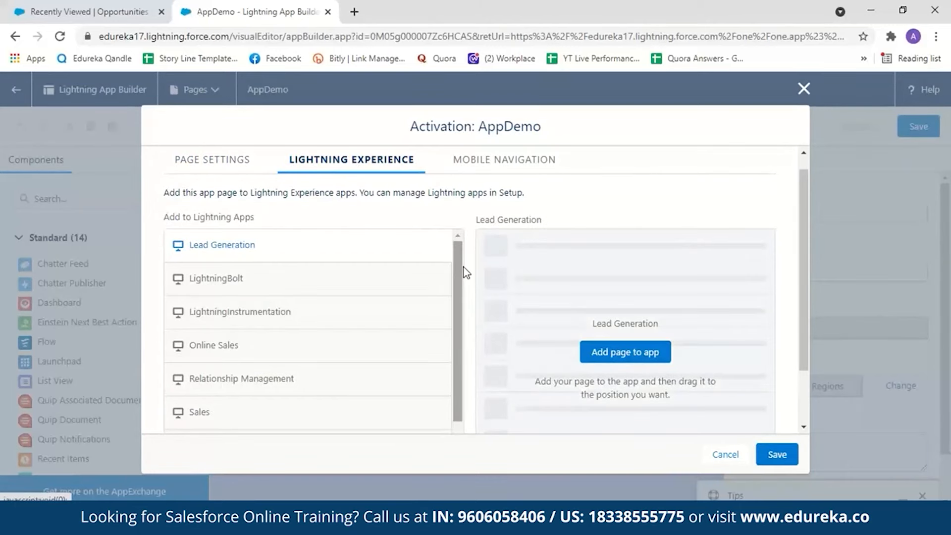
pyautogui.click(84, 11)
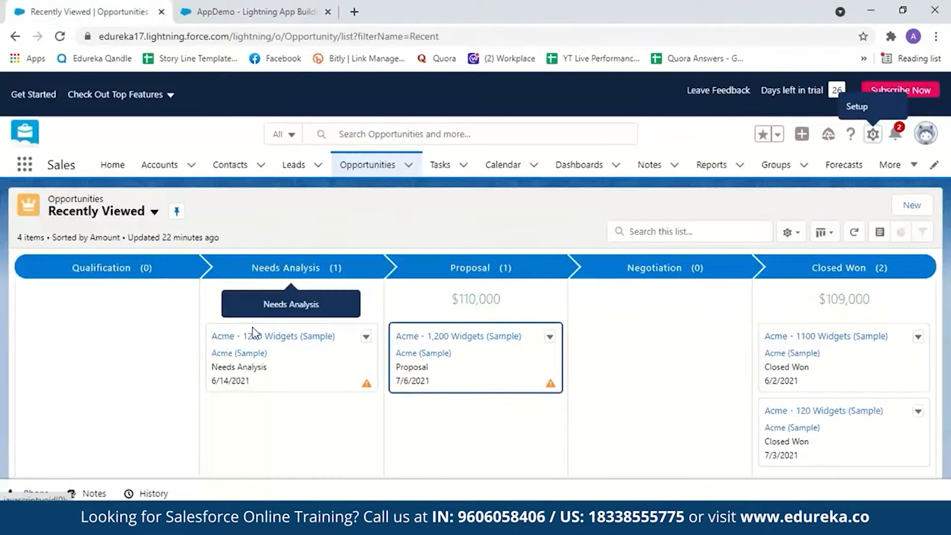
pyautogui.click(248, 11)
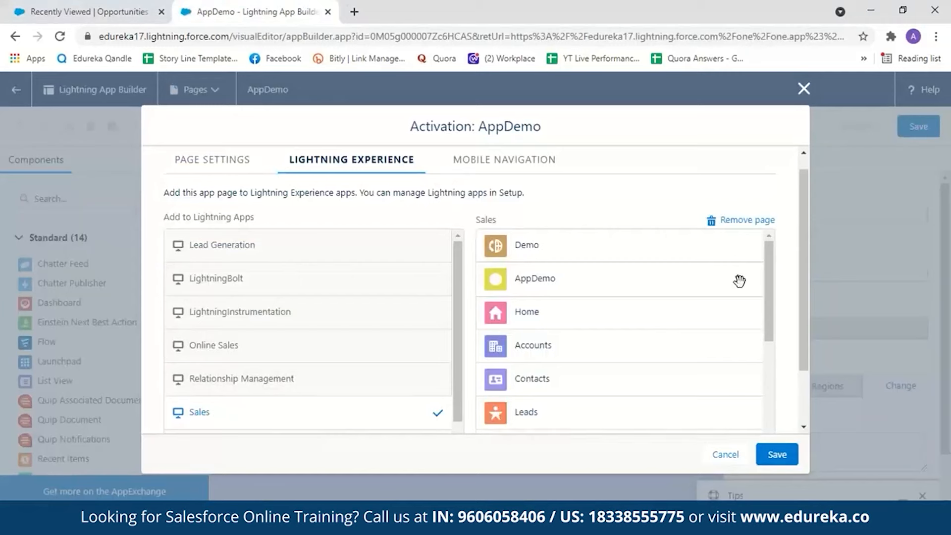
pyautogui.moveTo(739, 281); pyautogui.dragTo(750, 318)
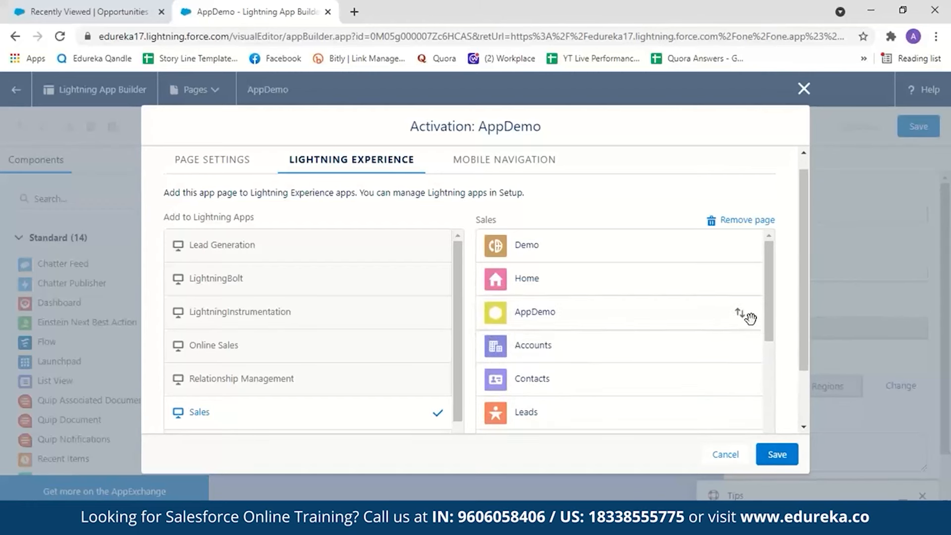
# Add the AppDemo page to the Mobile Navigation Menu and save the activation.
pyautogui.click(522, 158)
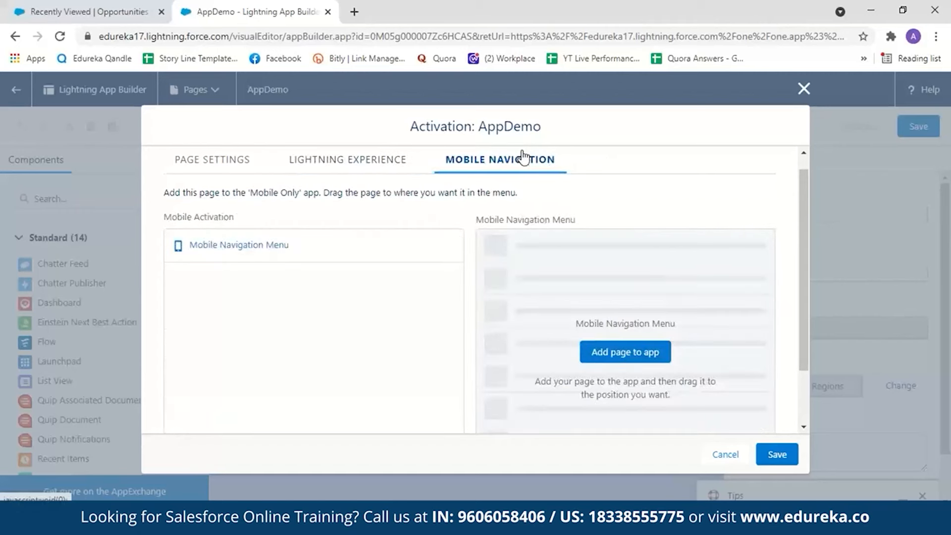
pyautogui.click(394, 250)
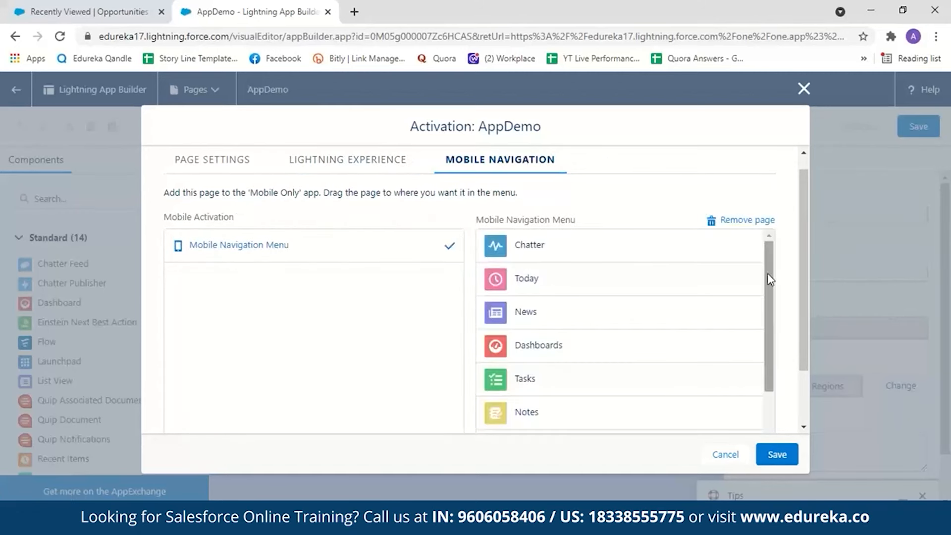
pyautogui.moveTo(768, 276); pyautogui.dragTo(772, 365)
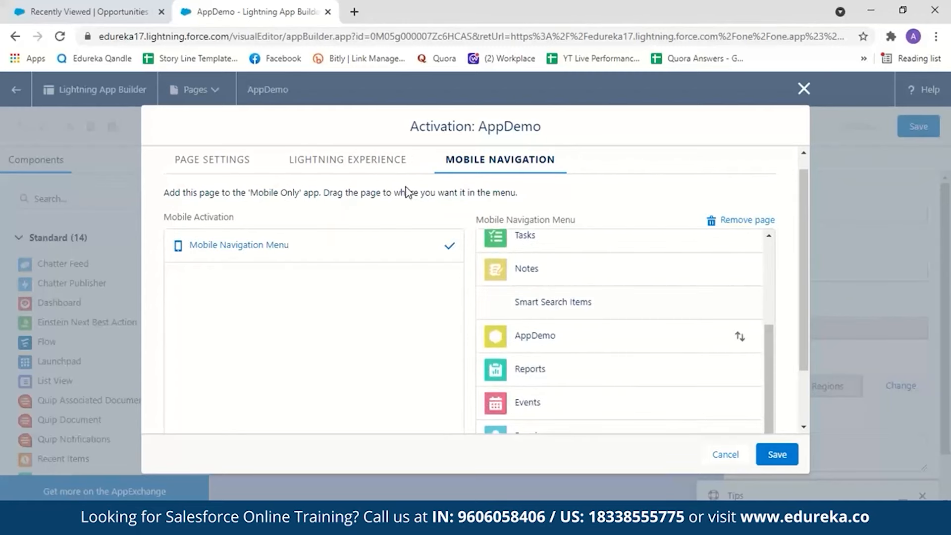
pyautogui.click(376, 160)
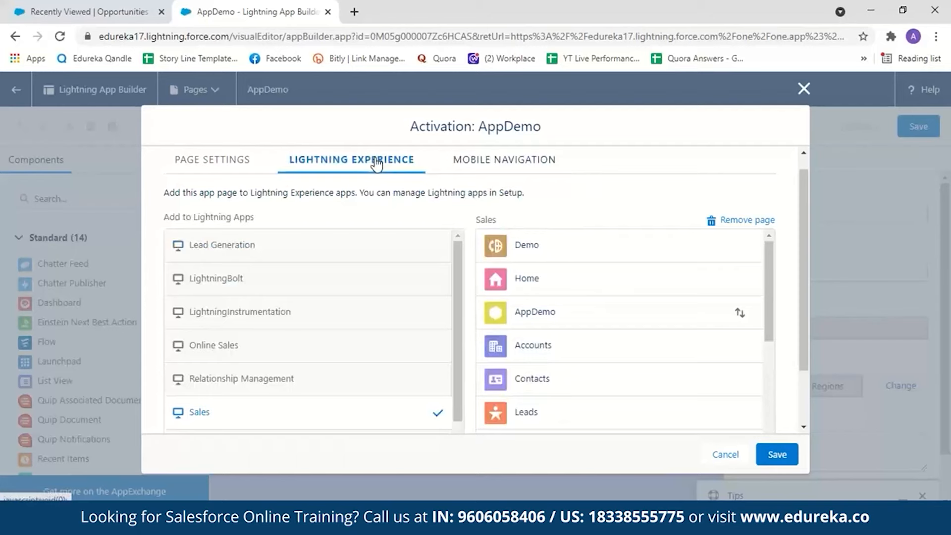
pyautogui.click(771, 466)
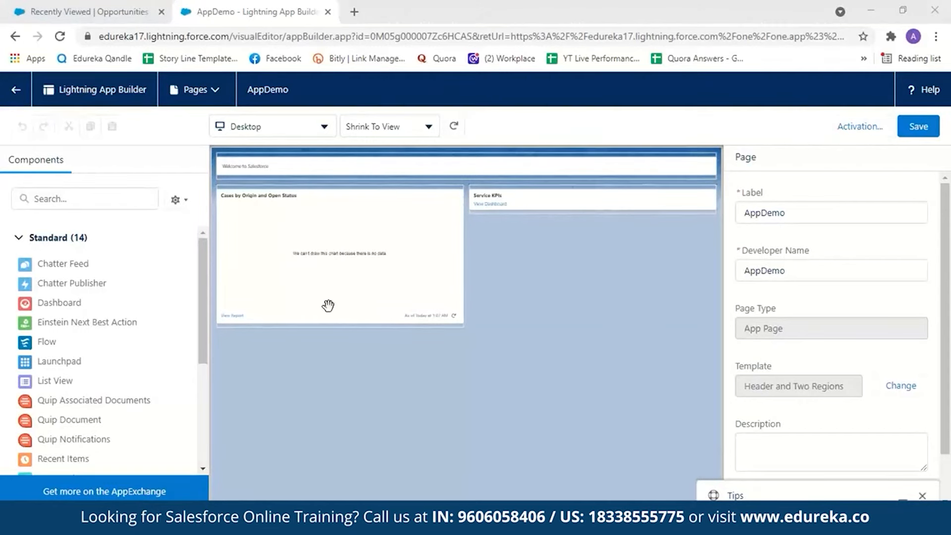
# Switch to the browser tab with the Sales app, reload it and open the AppDemo page from its navigation.
pyautogui.click(72, 15)
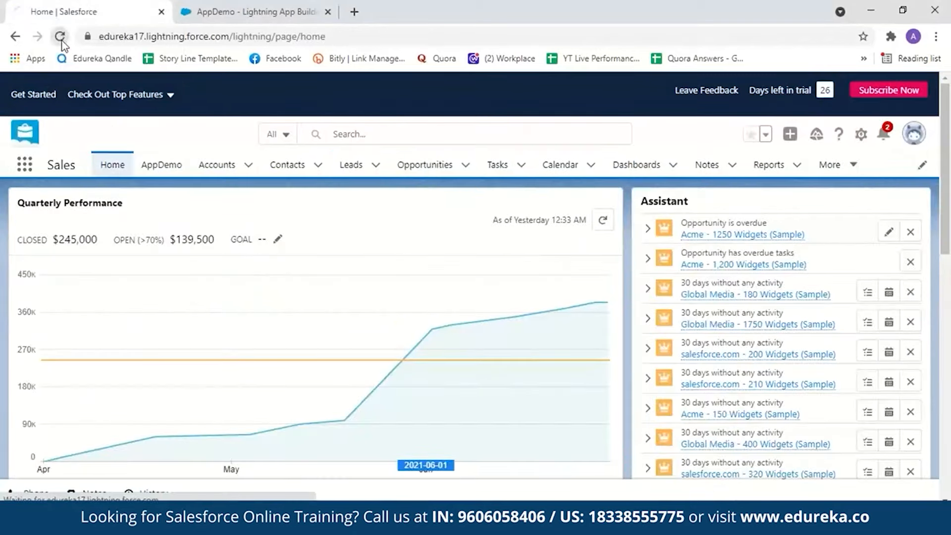
pyautogui.click(60, 37)
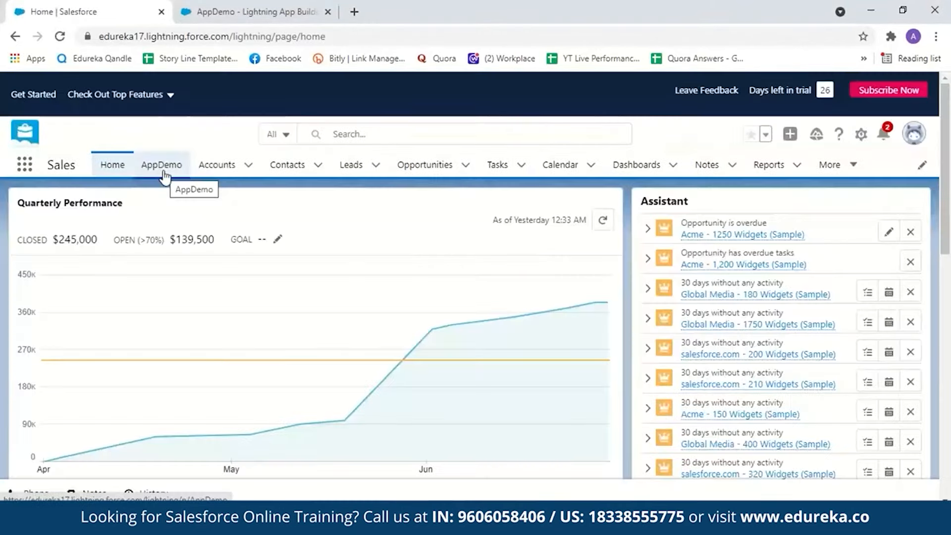
pyautogui.click(163, 165)
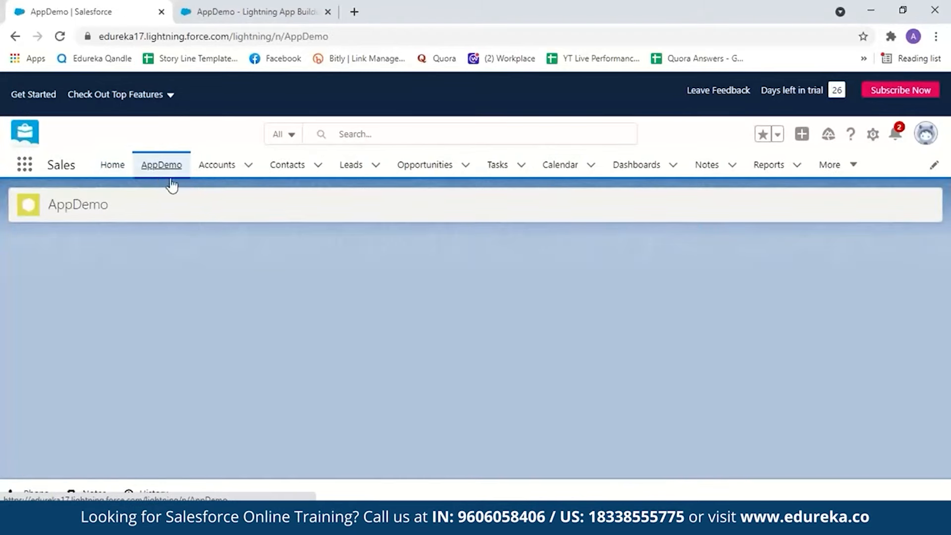